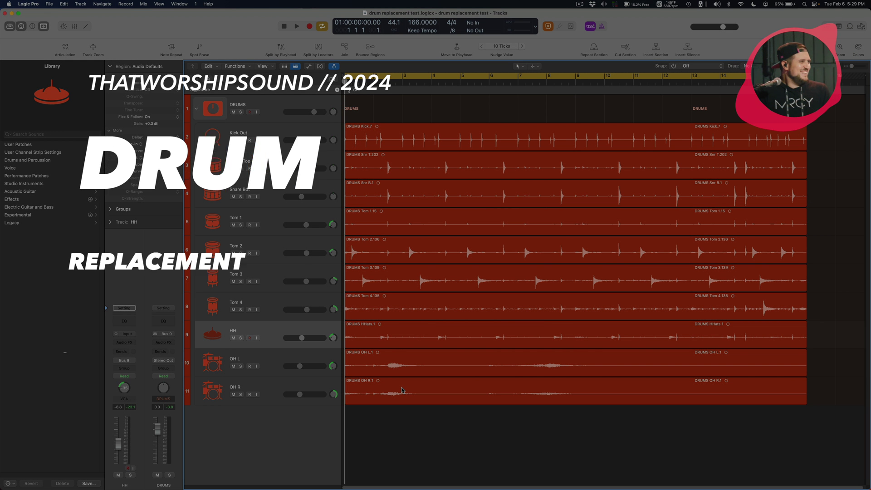
Step: Switch to Finder and examine the sample folders inside TWS - Fundamental Worship Drums Vol 1
click(394, 424)
key(super+Tab)
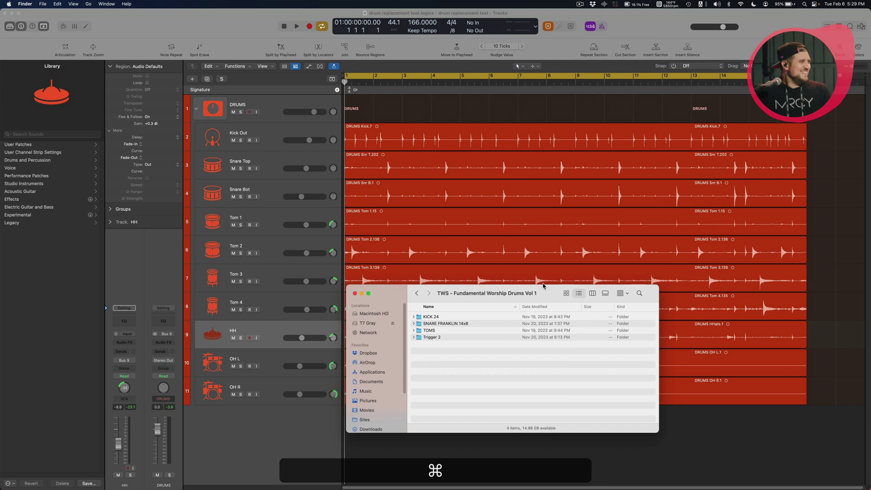
drag(544, 285, 562, 265)
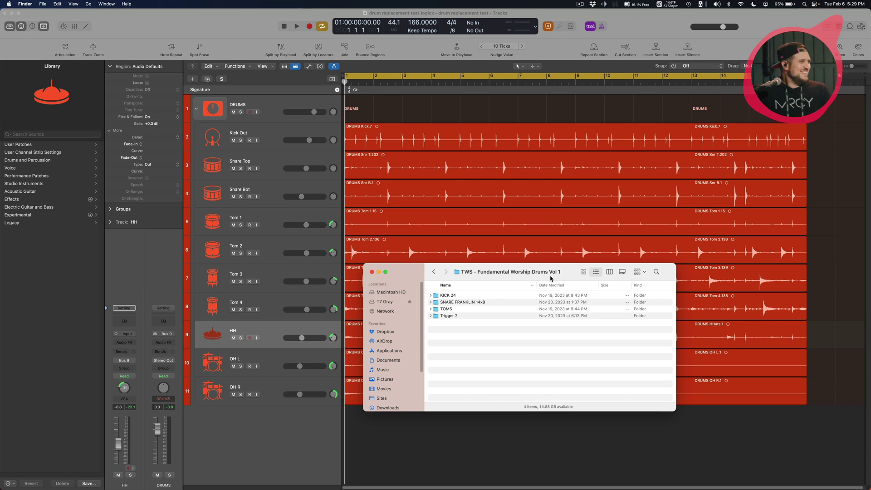
drag(464, 298, 456, 339)
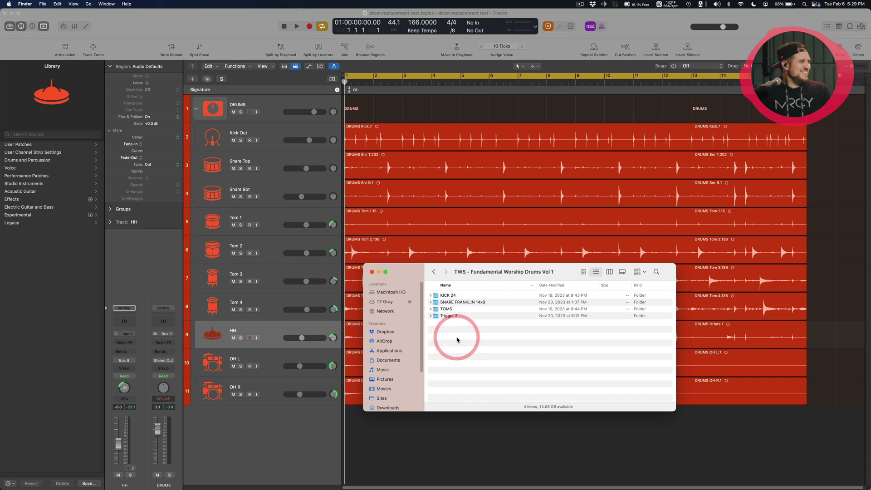
click(453, 299)
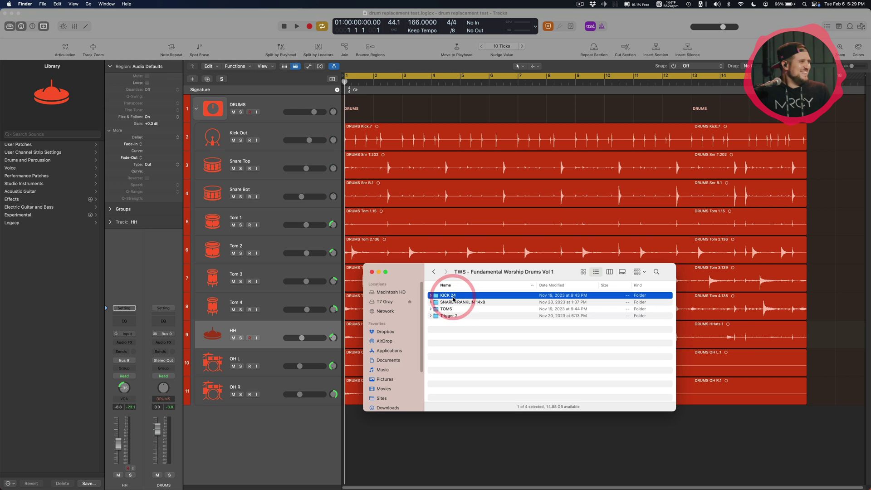
drag(423, 289, 430, 305)
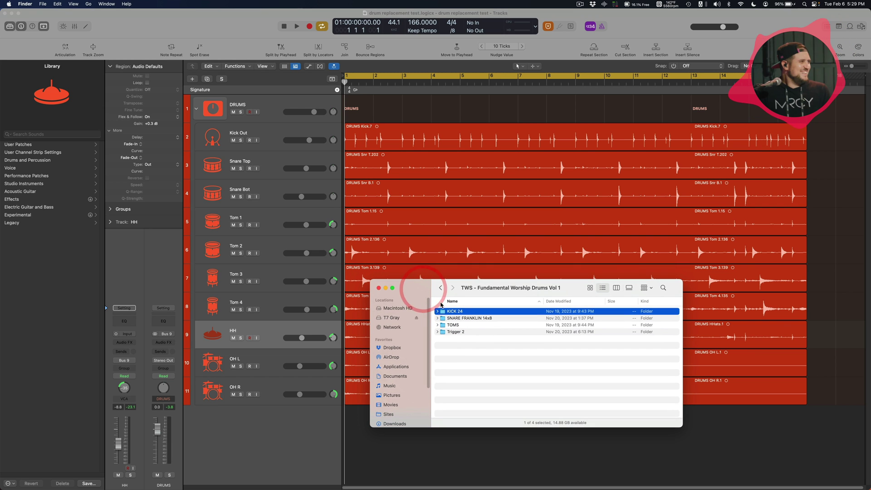
click(464, 311)
click(476, 319)
click(472, 350)
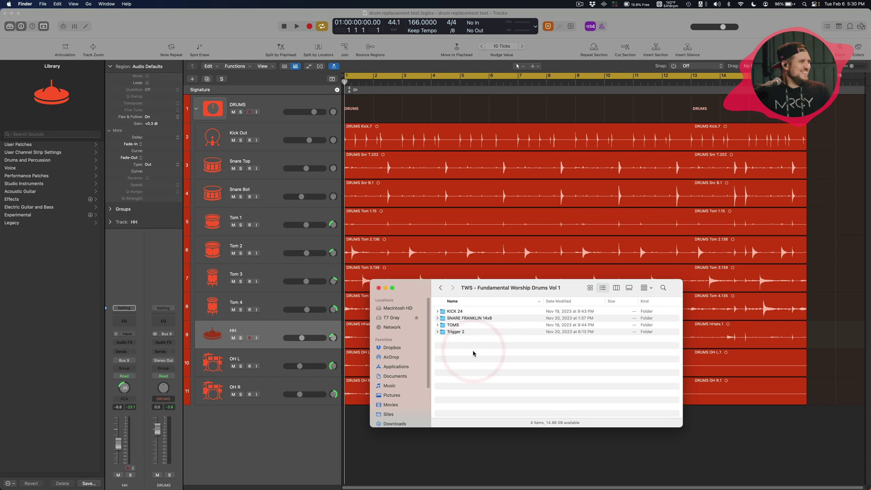
Step: Return to Logic Pro, select the DRUMS stack and inspect its channels in the Mixer
key(cmd+Tab)
click(386, 420)
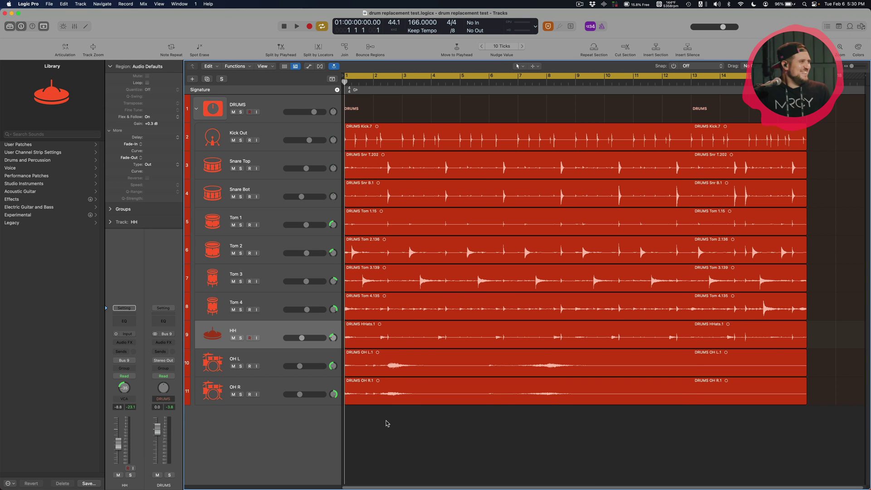
click(308, 109)
click(375, 105)
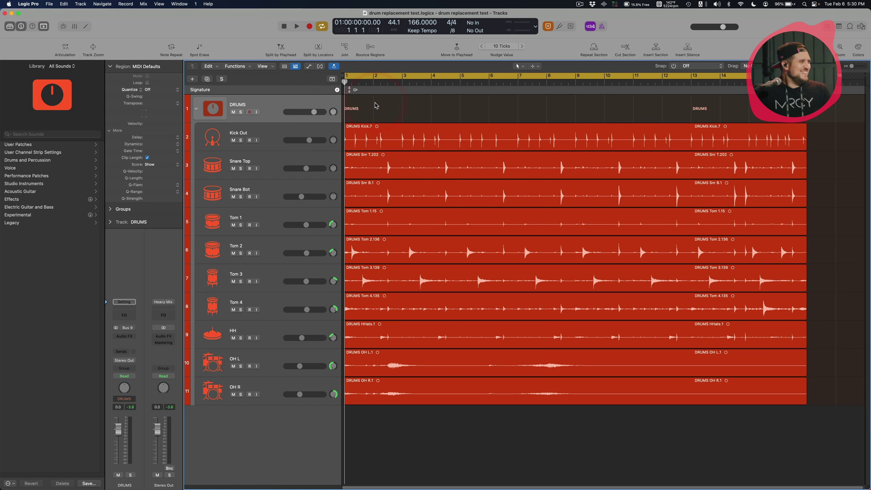
key(x)
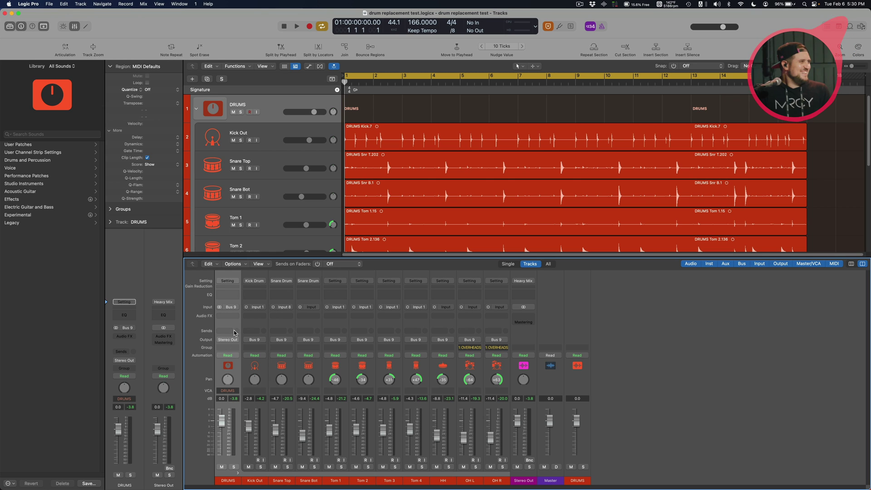
key(x)
Step: Select the Kick Out track, listen to the full drum mix and return the playhead to the start
click(262, 135)
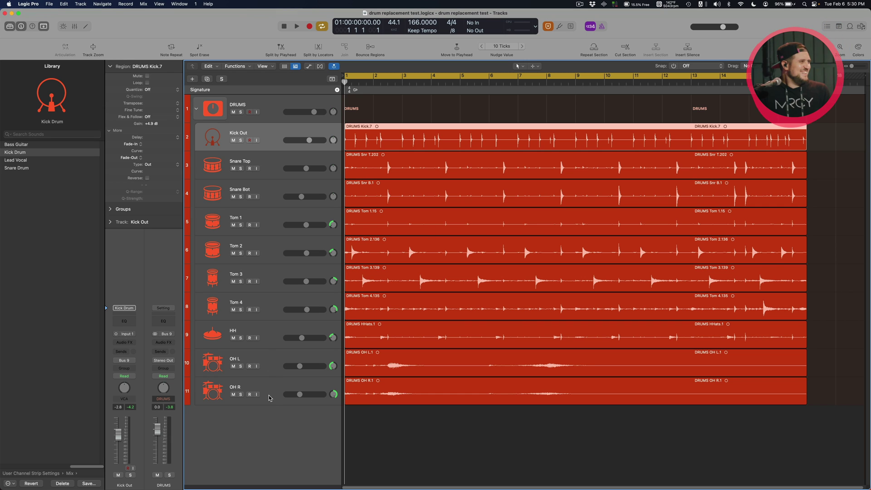
click(388, 422)
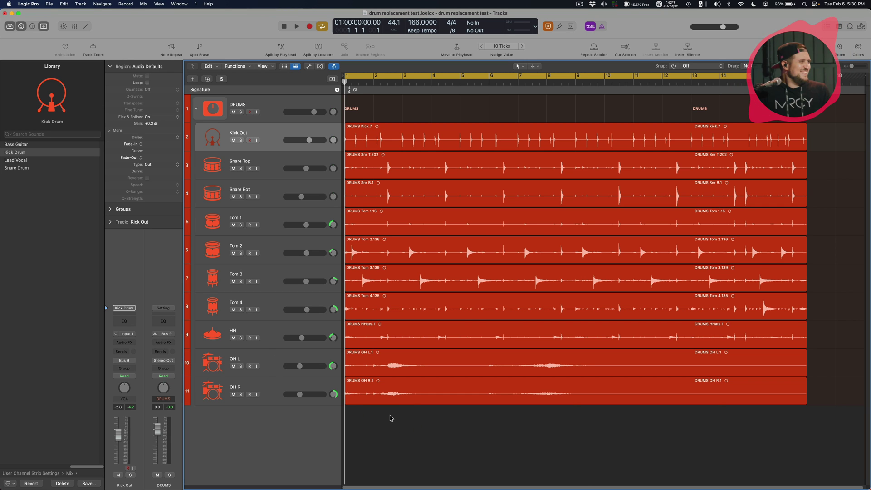
key(space)
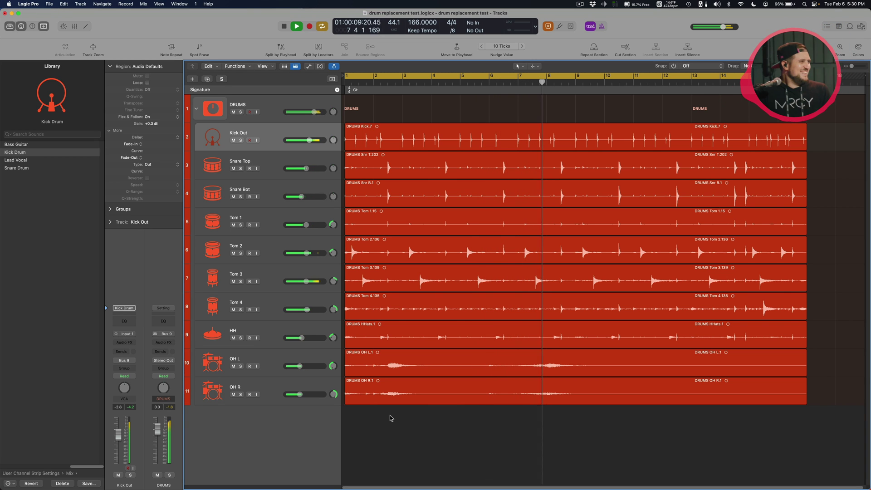
key(space)
key(Return)
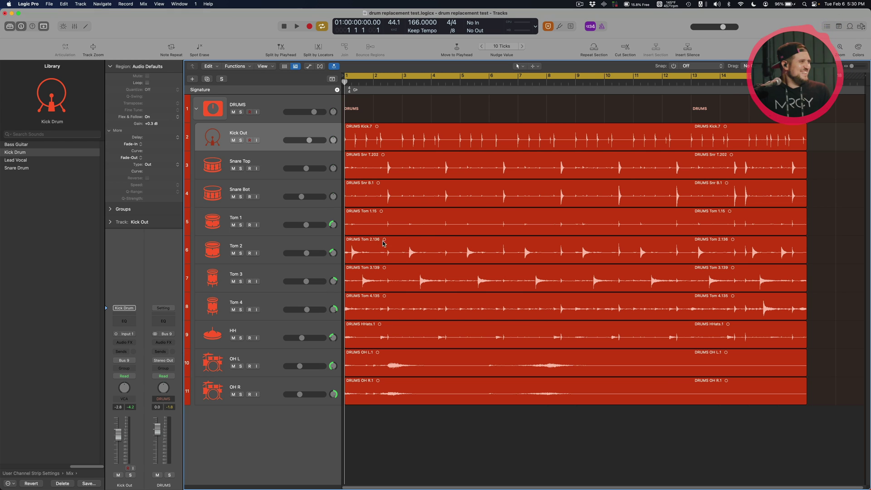
Step: Delete the audio region on the Tom 1 track and audition the Tom 2 track in solo
click(387, 224)
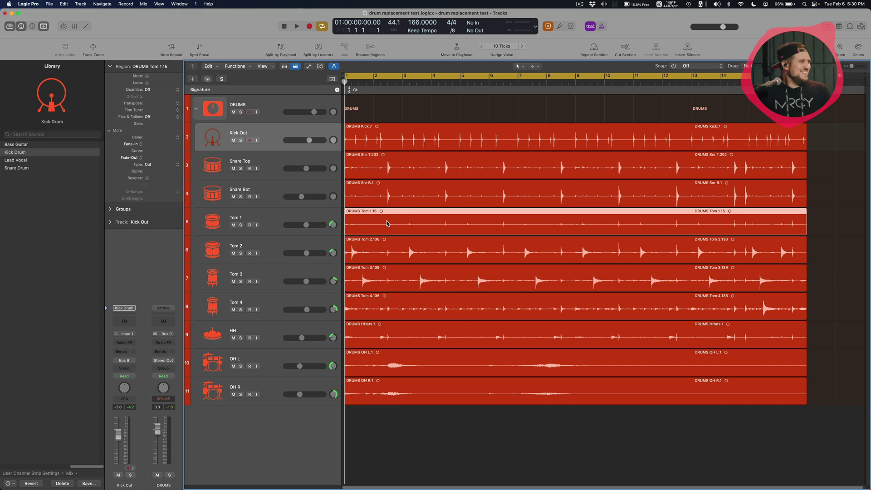
key(Delete)
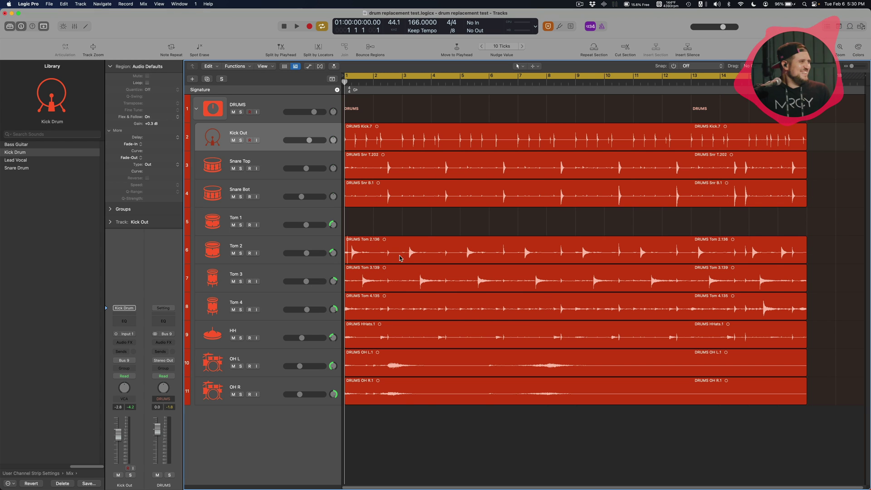
click(526, 255)
key(s)
key(space)
Step: Split the Tom 2 region at the start of each tom hit
super+click(347, 251)
key(Right)
key(Right)
key(Right)
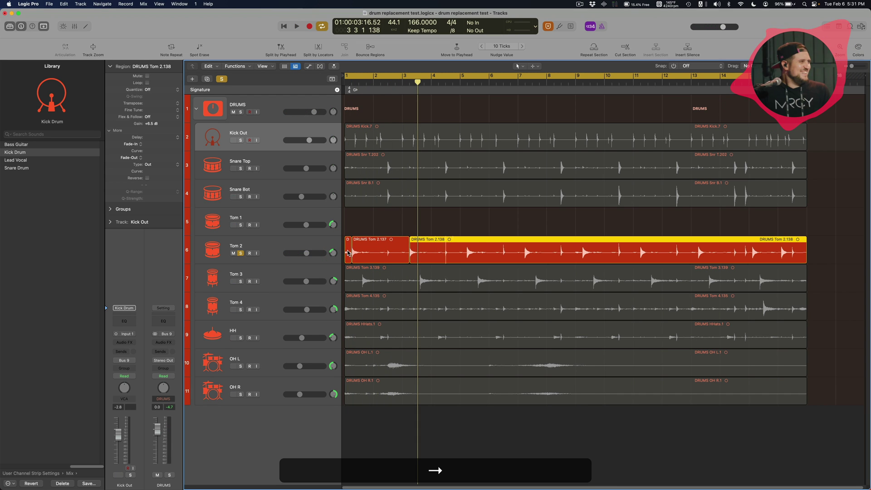
key(Right)
key(Right)
key(Right)
key(Right)
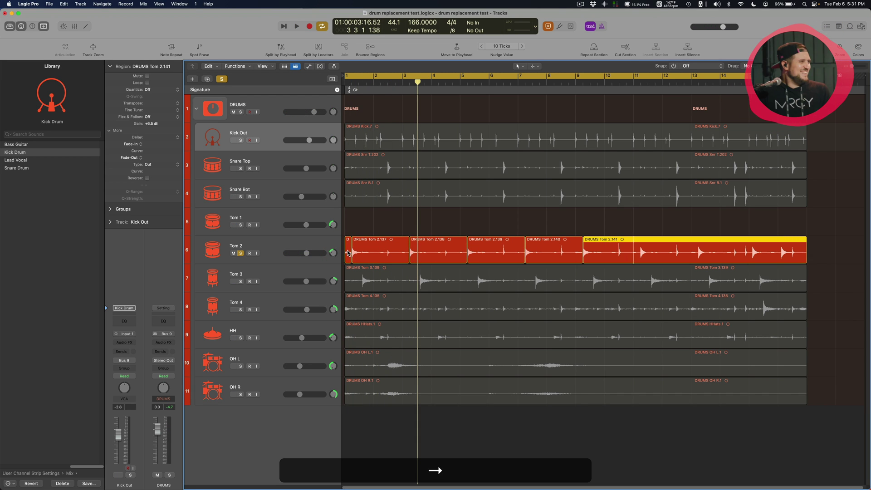
key(BackSpace)
key(Right)
key(Right)
key(Right)
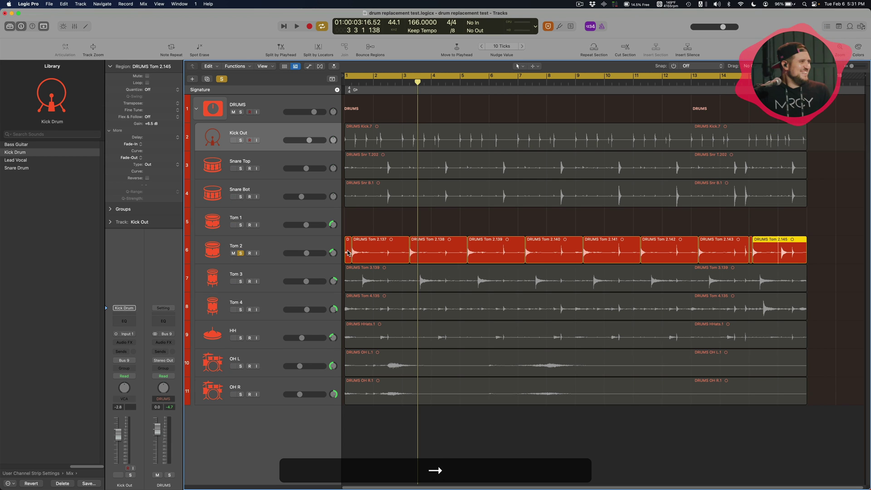
Step: Delete the leftover Tom 2 pieces without tom hits at the start and near the end
key(BackSpace)
click(799, 257)
key(BackSpace)
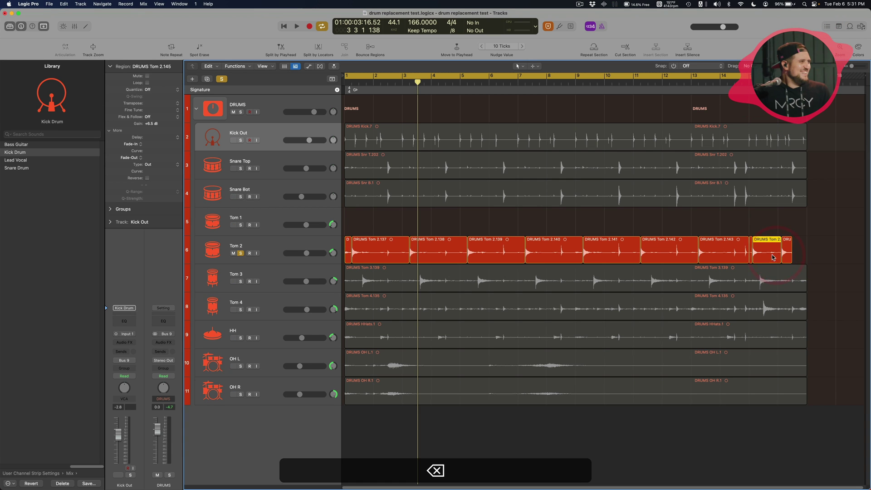
click(750, 252)
key(BackSpace)
click(347, 250)
key(BackSpace)
Step: Shorten the end of each Tom 2 region so only the tom hit and its decay remain
drag(409, 258, 372, 259)
drag(466, 259, 428, 258)
drag(524, 258, 484, 258)
drag(582, 259, 539, 260)
drag(639, 259, 589, 260)
drag(697, 259, 653, 259)
drag(747, 259, 708, 262)
drag(779, 259, 764, 259)
drag(371, 259, 364, 259)
drag(427, 259, 422, 259)
drag(480, 259, 480, 260)
Step: Apply a fade-out to all nine Tom 2 regions and play back the result
drag(818, 227, 347, 245)
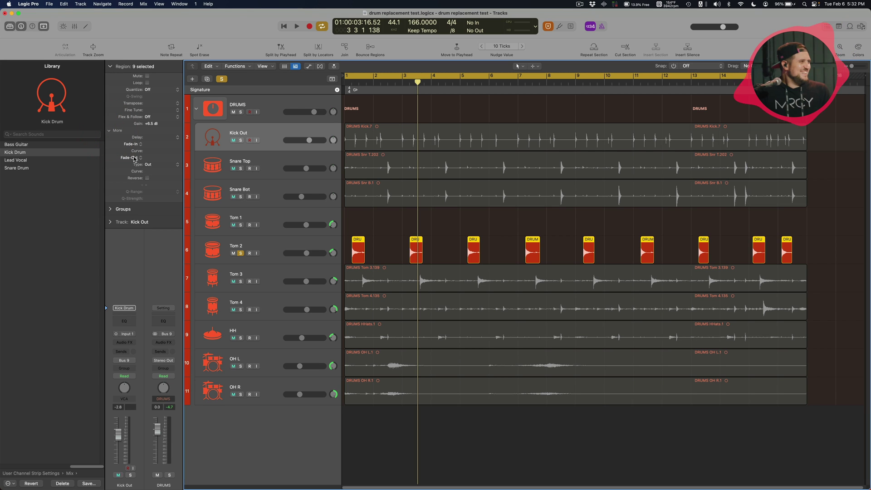
click(402, 228)
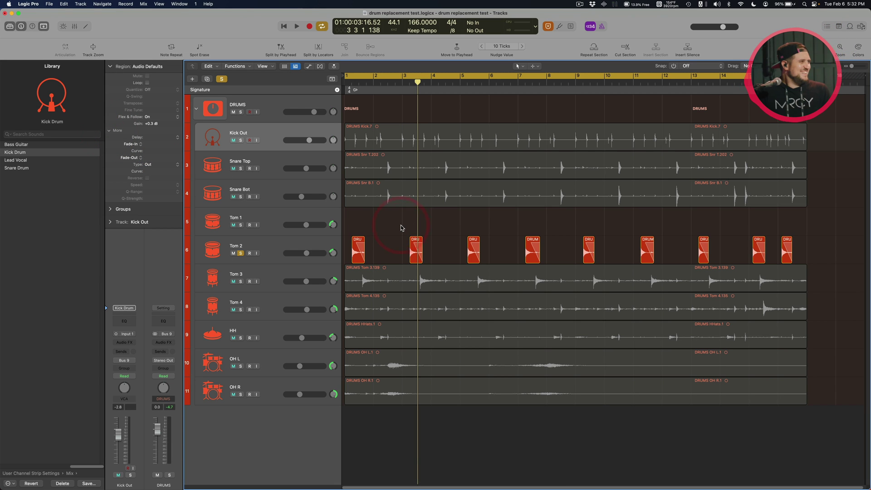
key(space)
key(space)
Step: Split the Tom 3 region at the start of each tom hit
key(cmd+a)
click(410, 284)
click(353, 281)
key(Tab)
key(Tab)
key(BackSpace)
key(Tab)
key(BackSpace)
key(Tab)
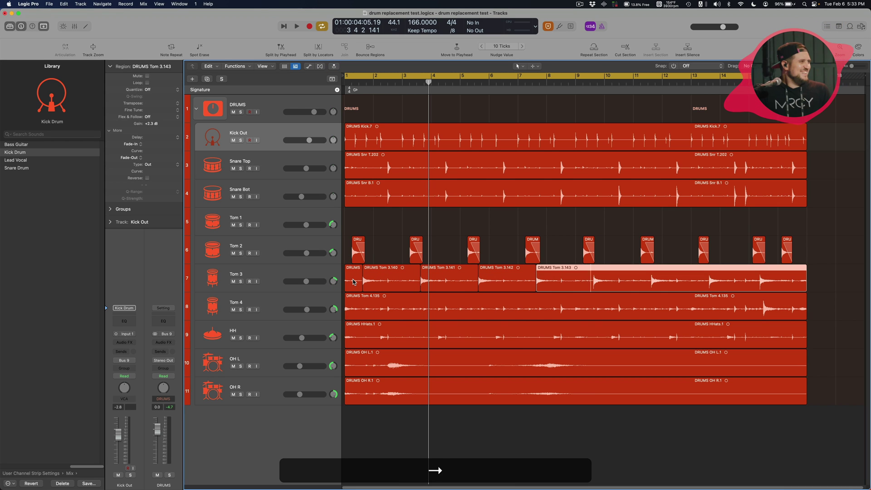
key(BackSpace)
key(Tab)
key(Tab)
key(Tab)
key(Tab)
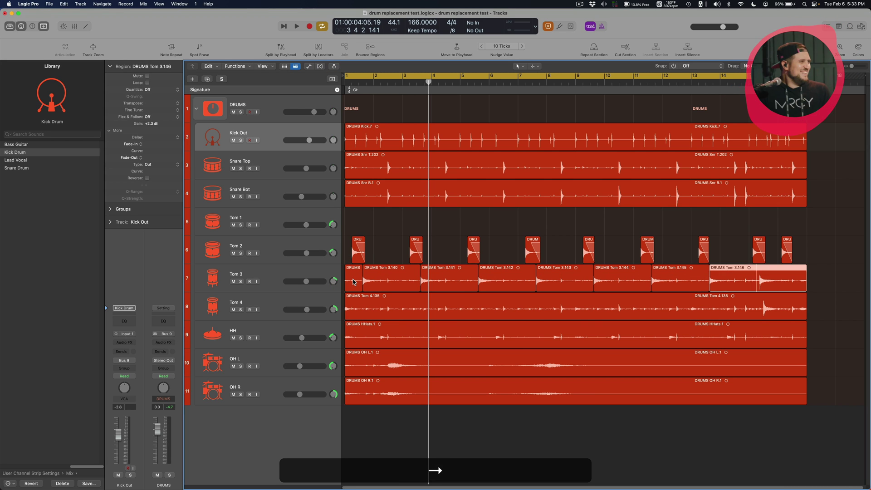
Step: Delete the opening Tom 3 piece and shorten the remaining eight regions to just their hits
click(353, 282)
key(BackSpace)
drag(353, 279, 776, 287)
drag(388, 289, 376, 289)
drag(728, 286, 724, 286)
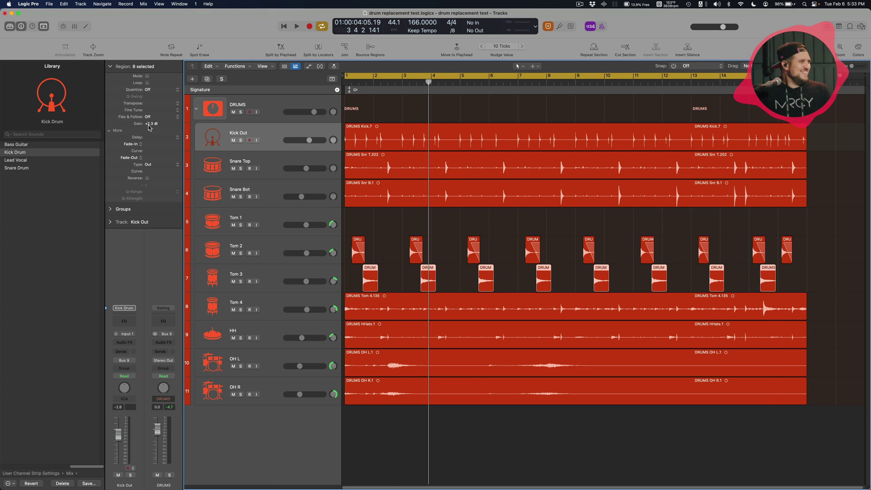
Step: Set the fade-out of the eight Tom 3 regions to 450
double_click(141, 159)
text(450)
key(Return)
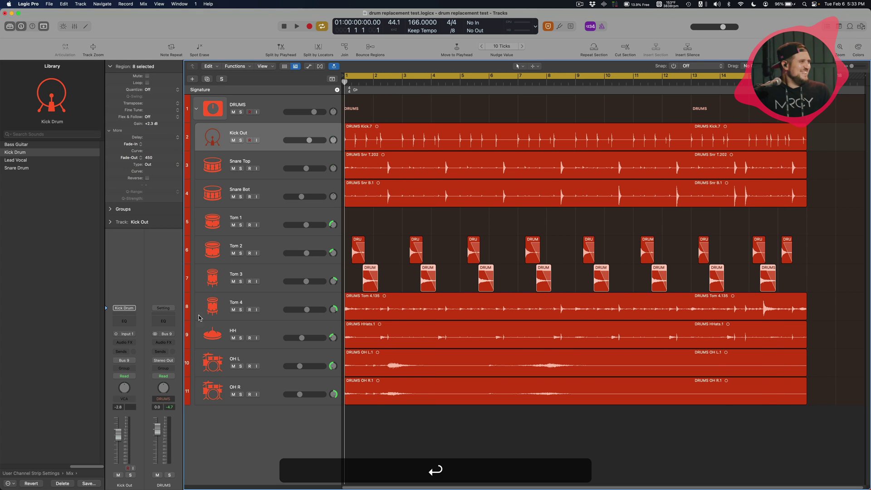
Step: Audition Tom 4 in solo and delete the audio before its single hit near bar 15
click(241, 310)
key(space)
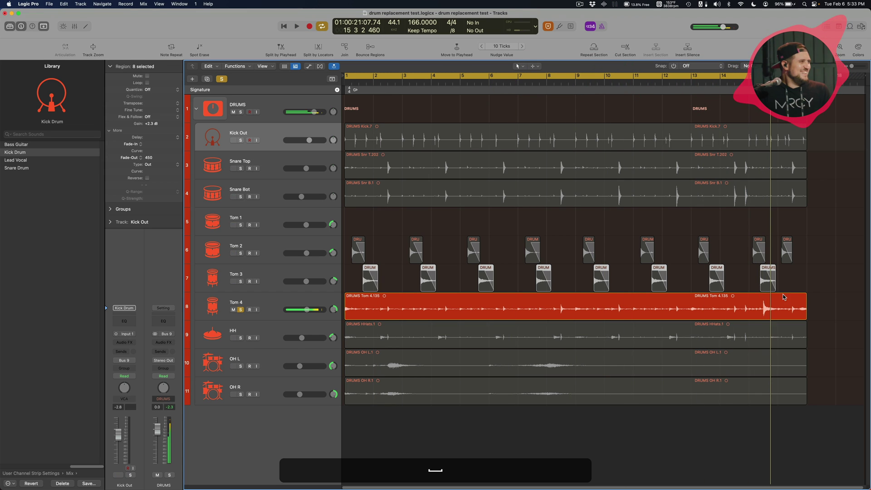
key(BackSpace)
Step: Set the remaining Tom 4 region's fade-out to 450 and shorten its end to the hit
double_click(155, 158)
text(450)
key(Return)
click(800, 305)
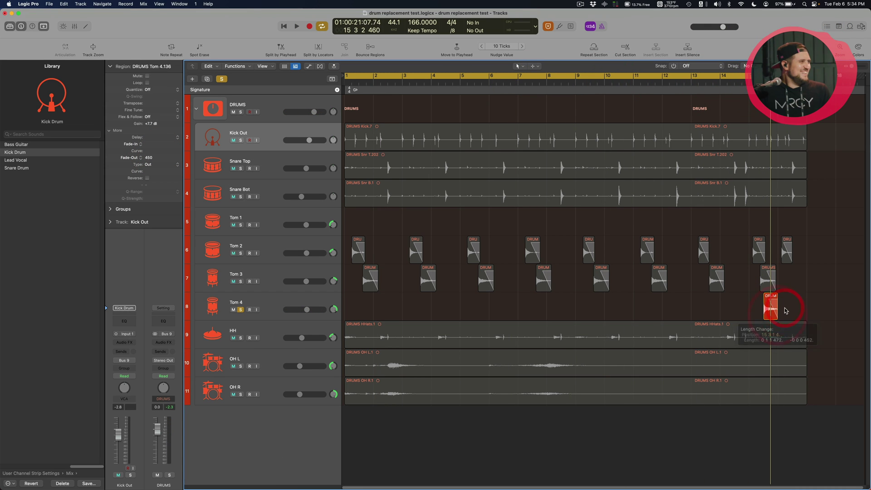
Step: Unsolo Tom 4, then save the project while the full drum mix plays from the start
key(Return)
click(241, 309)
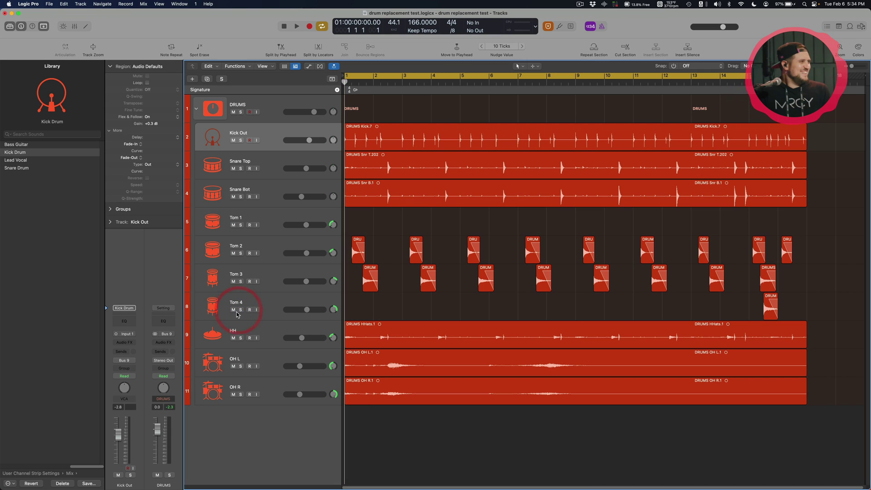
key(space)
key(super)
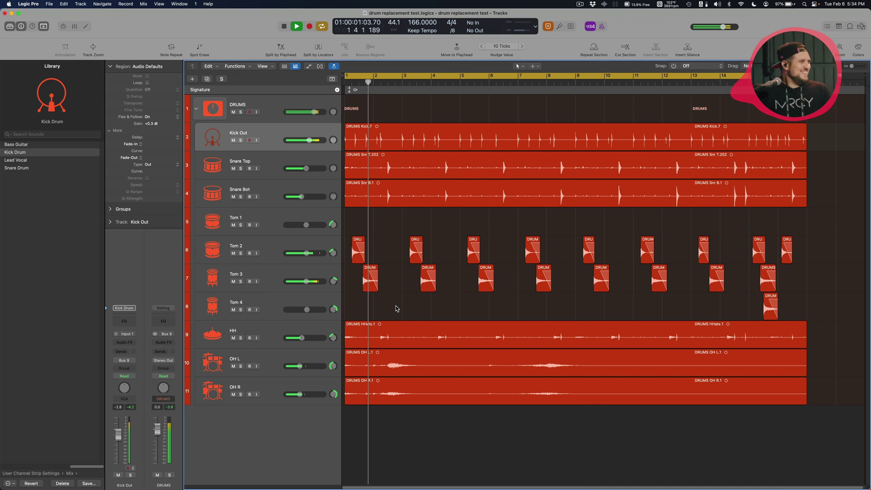
key(super+s)
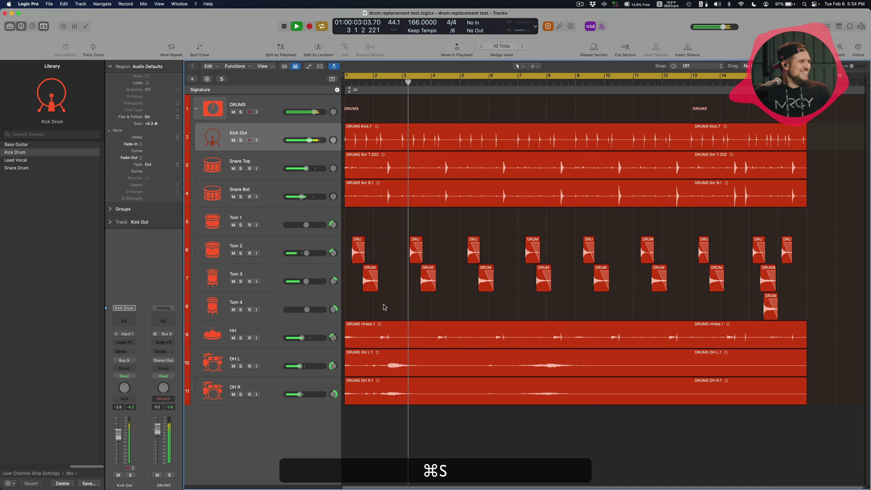
Step: Lower the volume of the Tom 1 through Tom 4 tracks together, bringing Tom 1 to about -7.1 dB
click(268, 226)
shift+click(278, 301)
drag(307, 309, 304, 310)
click(369, 309)
click(272, 190)
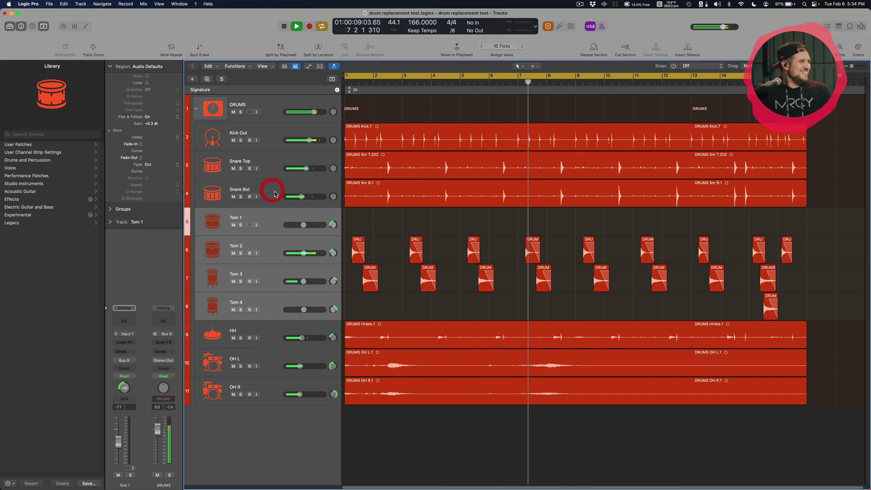
Step: Stop playback and return the playhead to the start of the project
key(space)
click(376, 220)
key(Return)
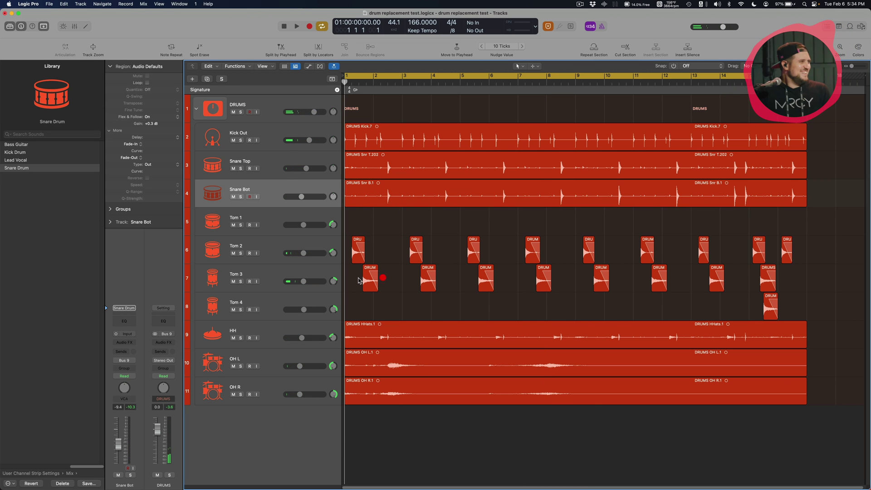
click(368, 302)
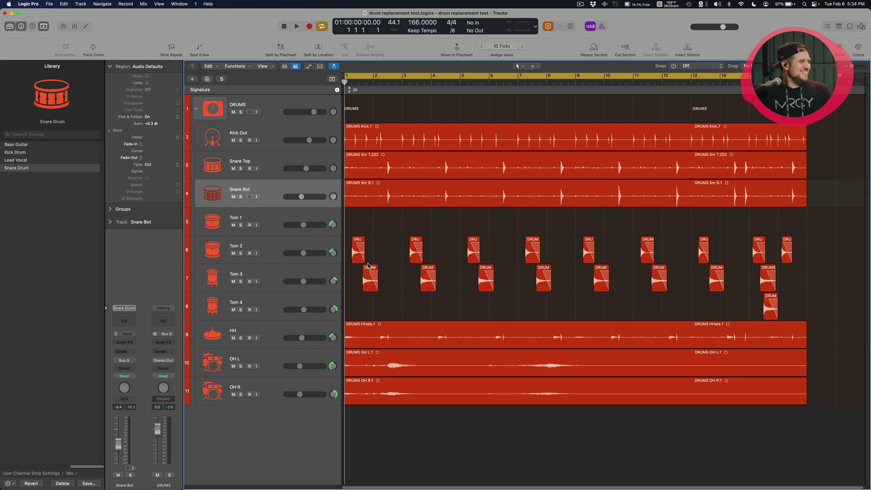
click(402, 292)
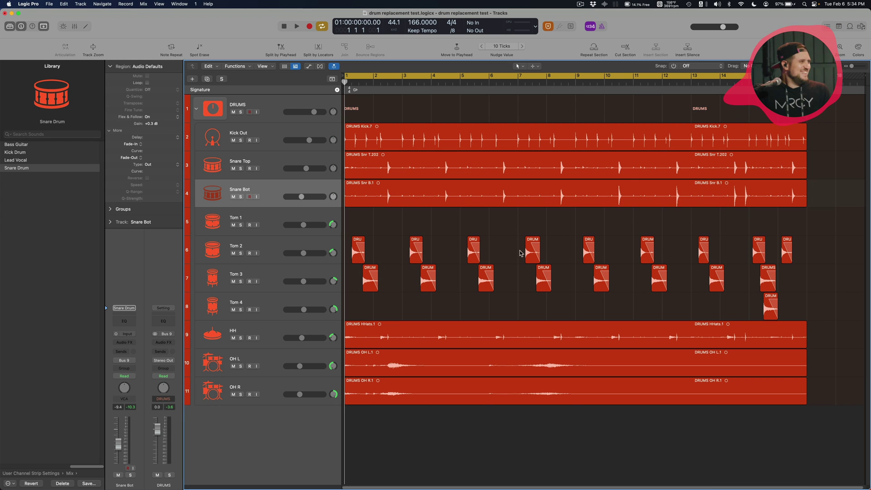
Step: Select the Kick Out track
click(275, 133)
click(366, 114)
click(300, 132)
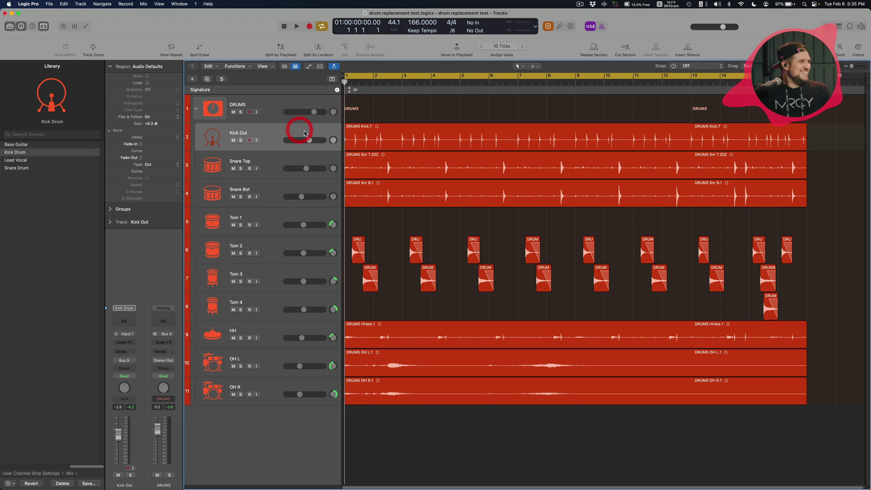
Step: Start Replace or Double Drum Track on the Kick Out track and check the generated trigger notes against the kick hits
click(262, 130)
click(265, 131)
click(80, 4)
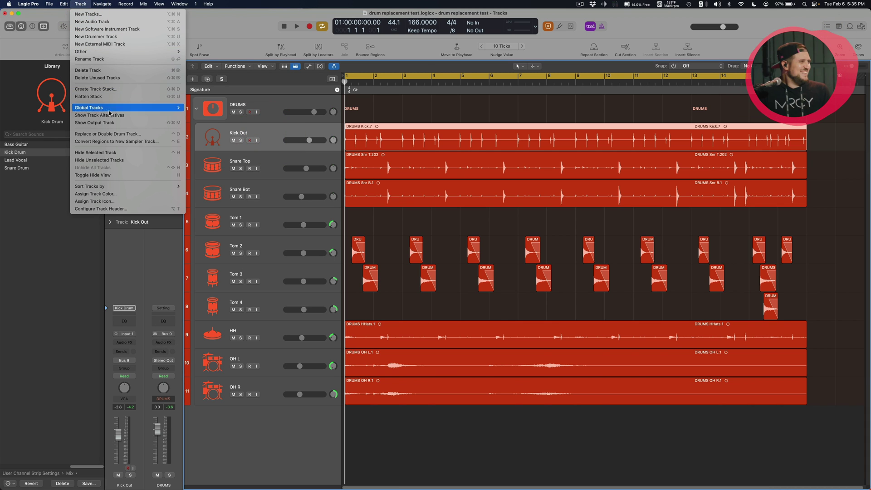
click(114, 134)
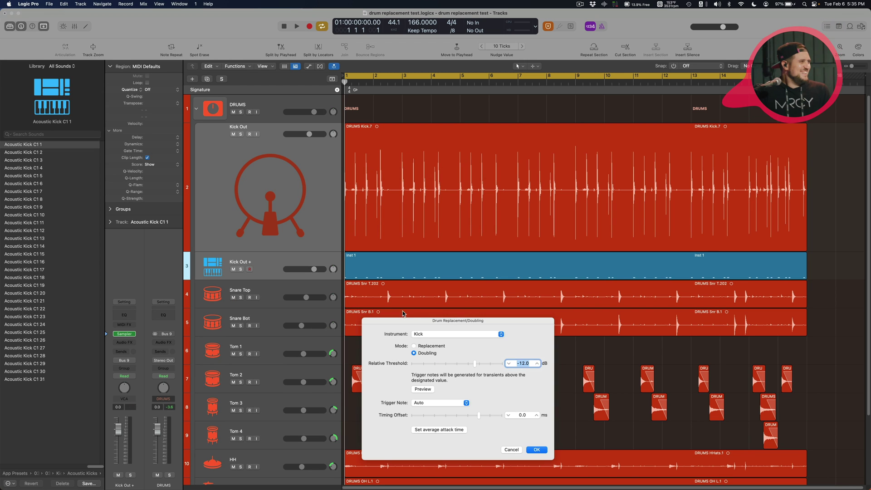
drag(445, 320, 470, 314)
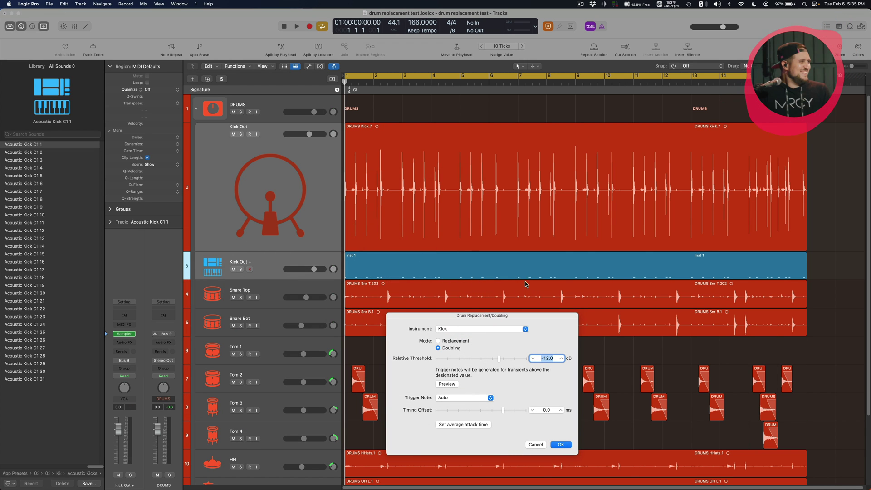
scroll(453, 285, up, 3)
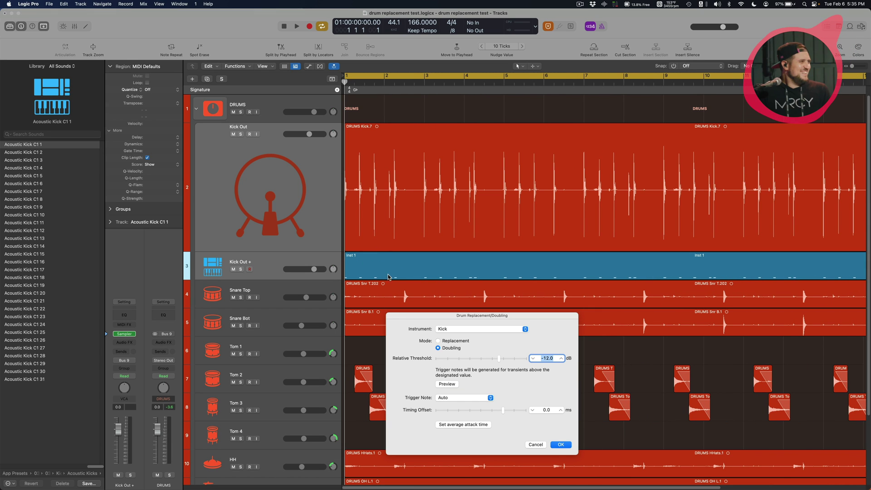
scroll(399, 279, down, 3)
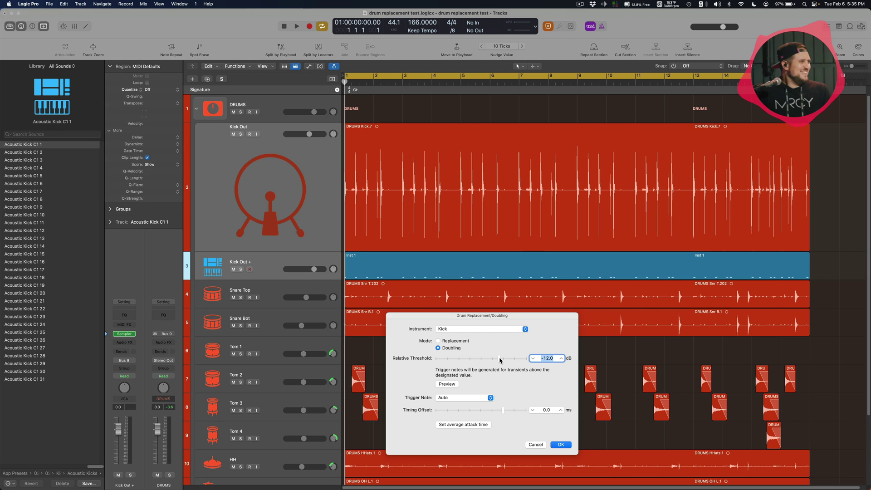
Step: Set the relative threshold to -12.1 dB and create the Kick doubling track with the Auto trigger note
drag(454, 357, 528, 364)
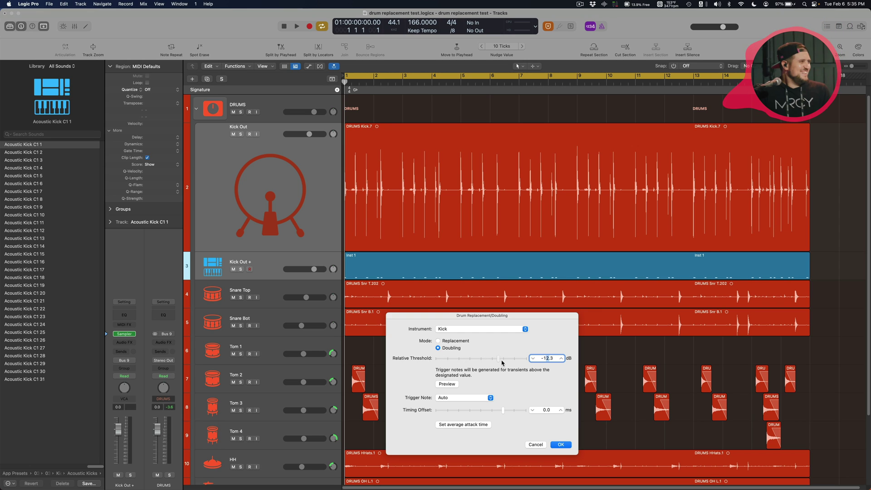
click(408, 291)
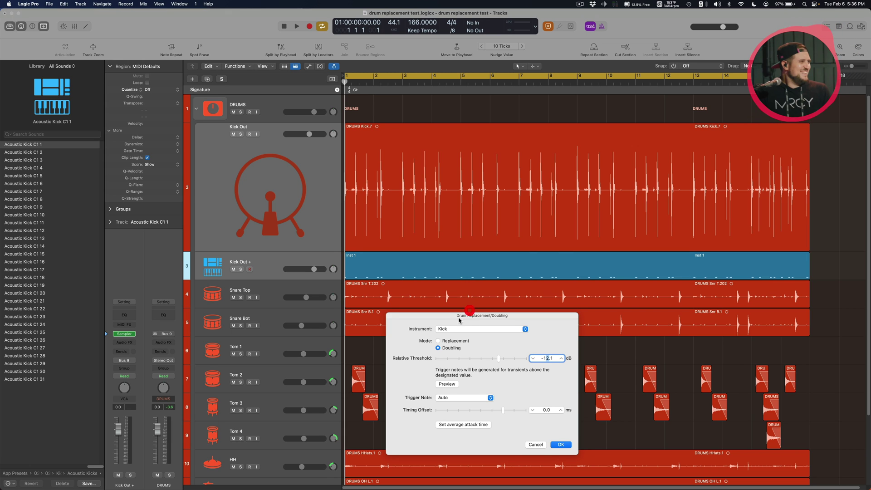
drag(460, 320, 469, 313)
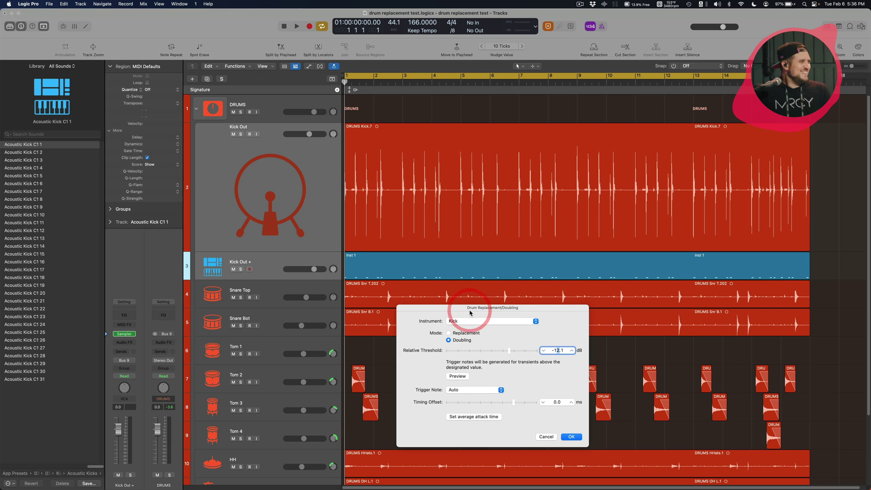
click(469, 391)
click(476, 379)
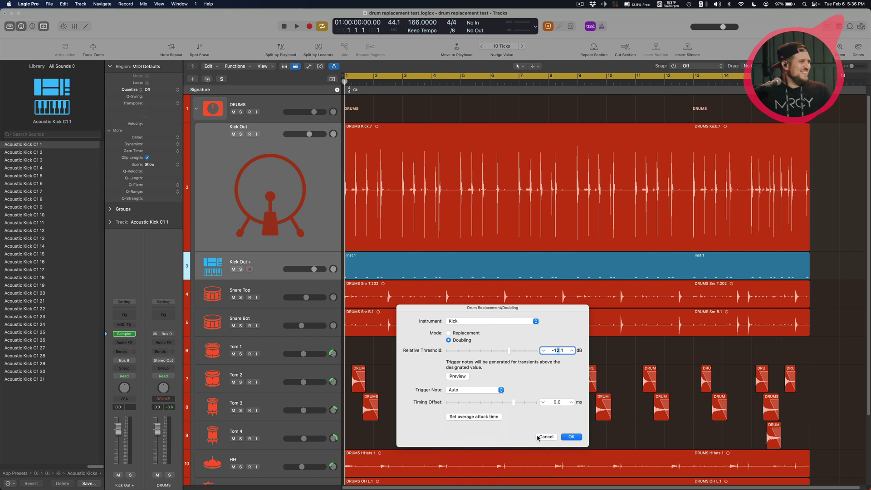
click(572, 436)
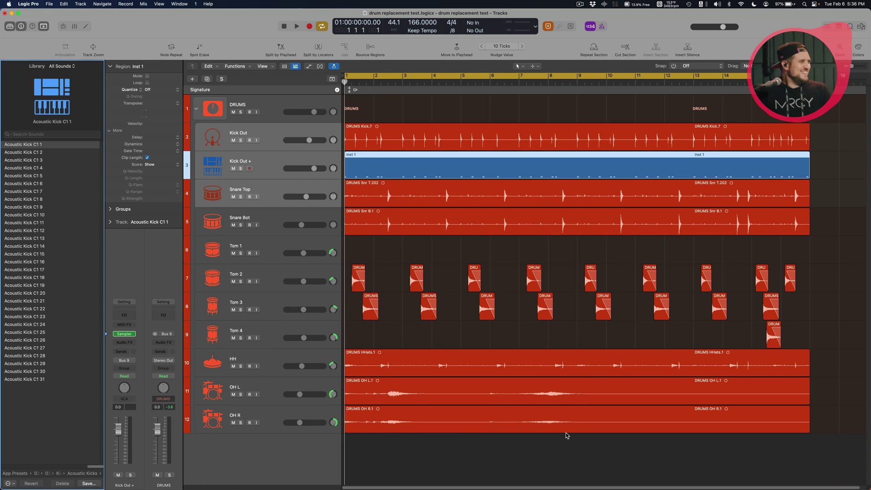
Step: Mute the original Kick Out track, select only the Kick Out + track, and return the playhead to the start
click(369, 243)
click(272, 182)
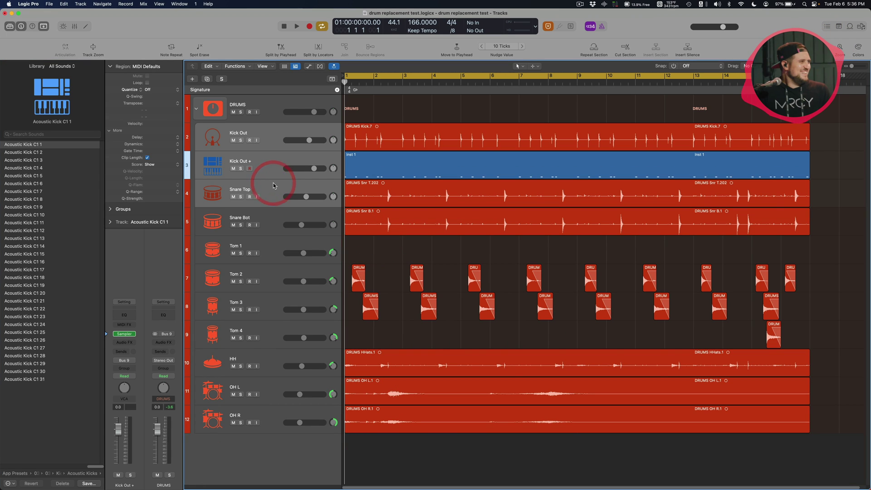
click(233, 140)
click(268, 174)
key(Return)
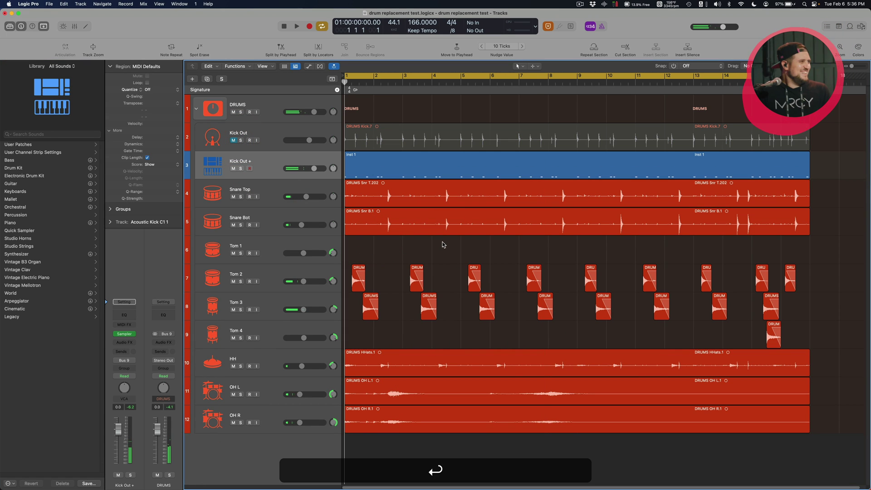
Step: Open the Inst 1 region on Kick Out + in the Piano Roll and set the velocity of all its notes to 98
double_click(395, 168)
click(390, 410)
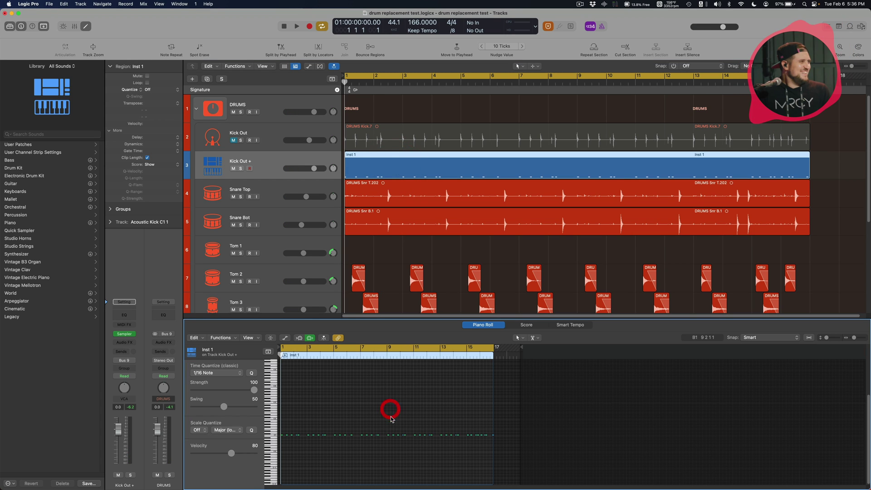
key(super)
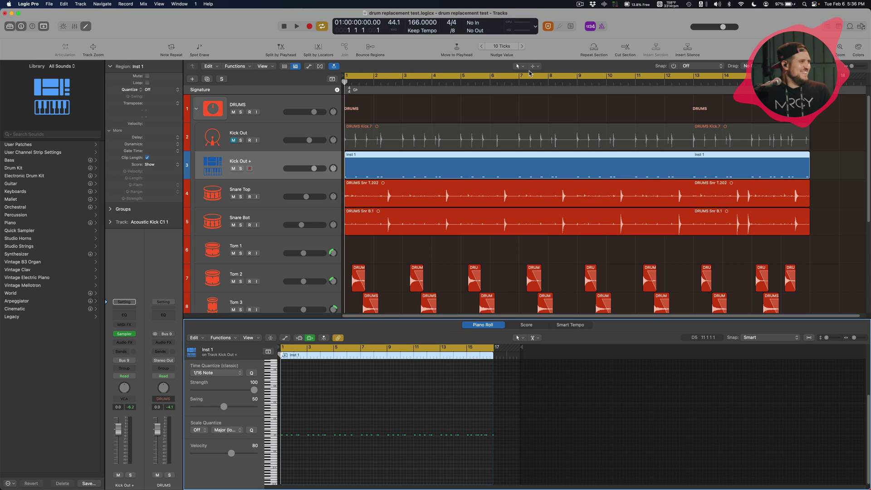
key(super+a)
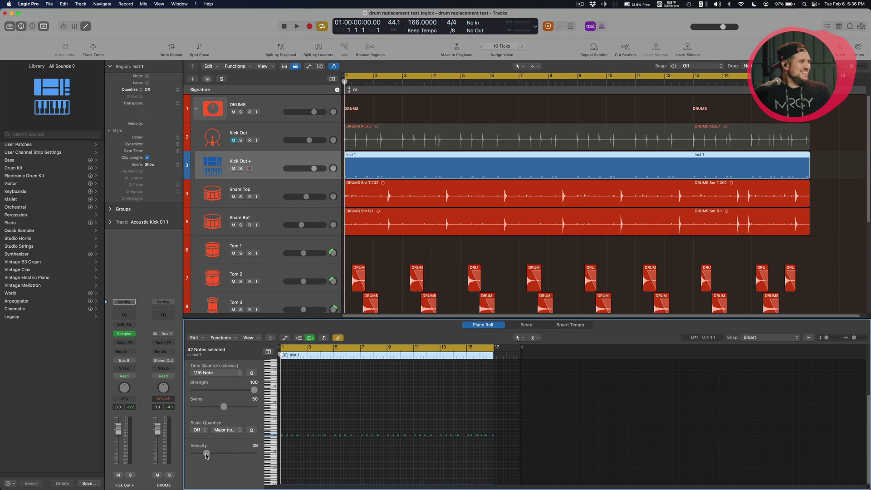
drag(207, 454, 239, 453)
click(569, 428)
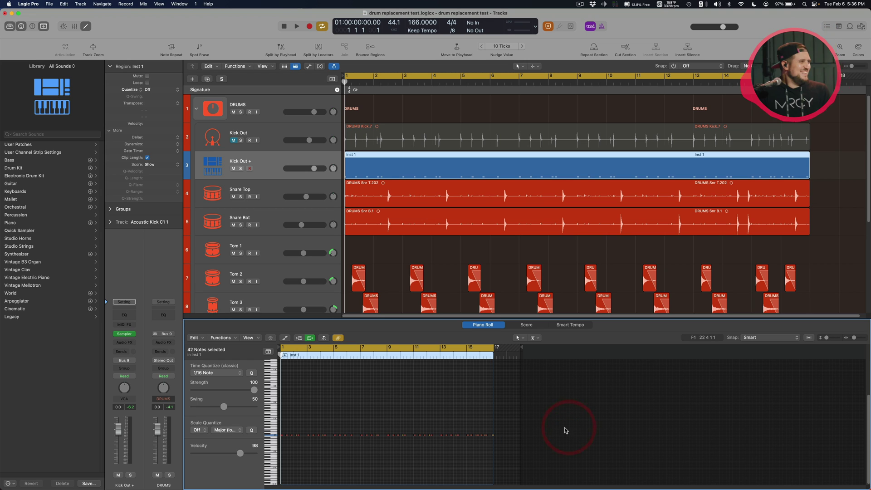
click(309, 451)
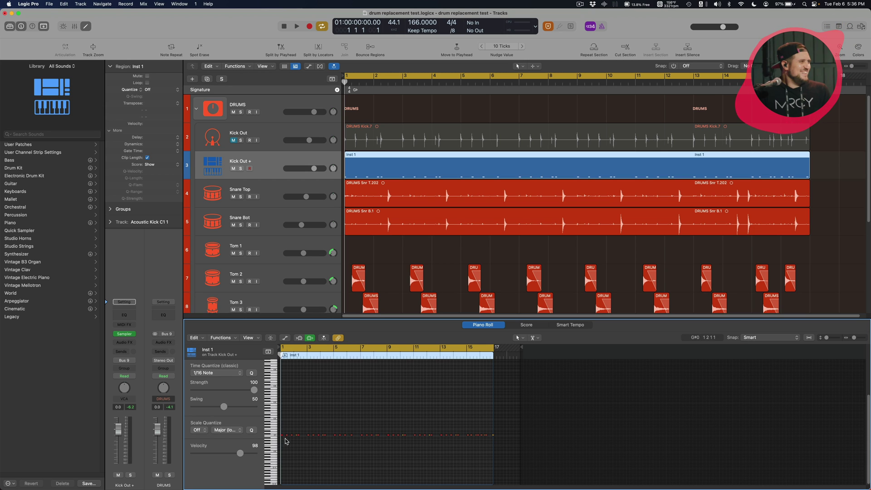
Step: Enlarge the kick notes in the Piano Roll, listen to the drums with the sampled kick, and close the editor
scroll(327, 451, down, 3)
scroll(329, 453, down, 3)
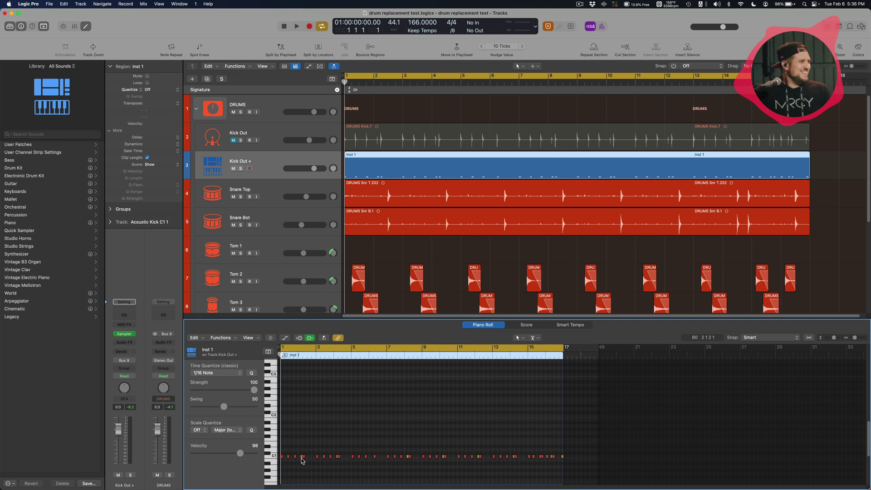
key(space)
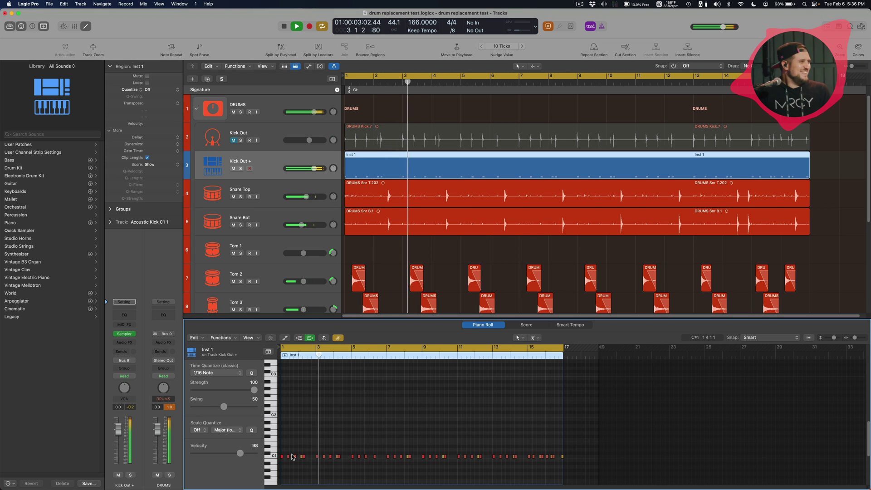
key(e)
key(space)
key(e)
click(393, 248)
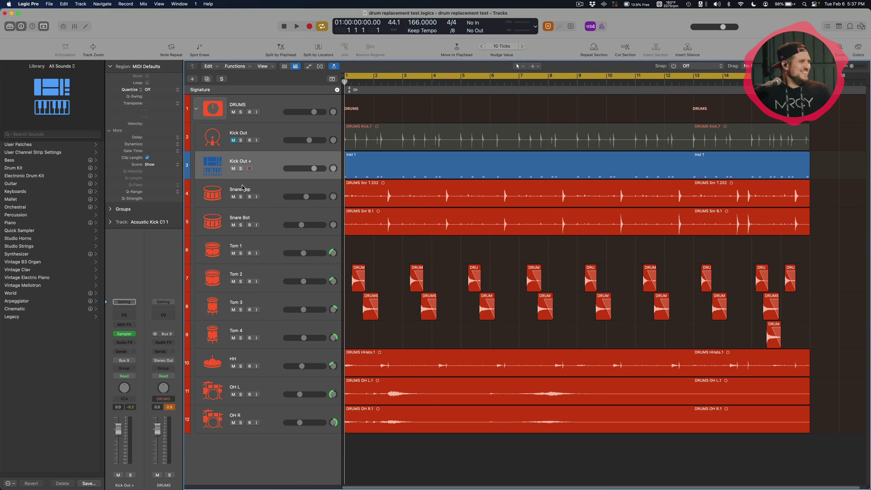
Step: Open the Sampler on the Kick Out + track and show only its Mapping and Zone sections
click(268, 168)
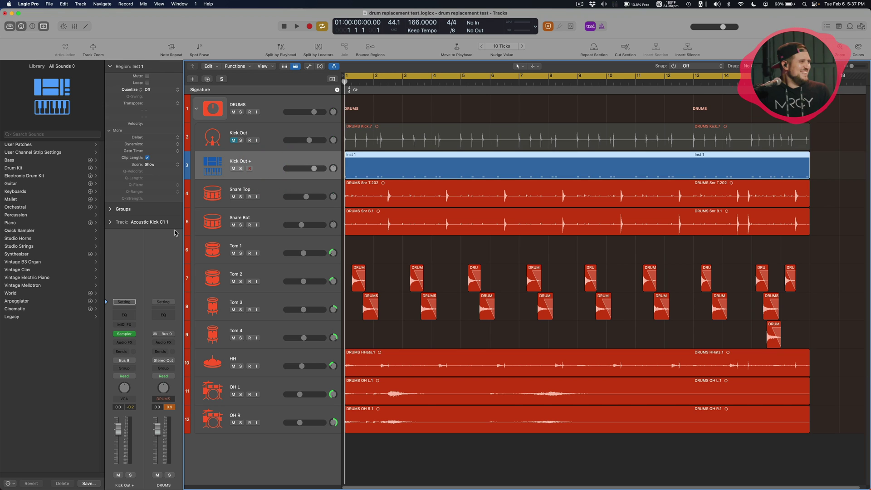
click(136, 259)
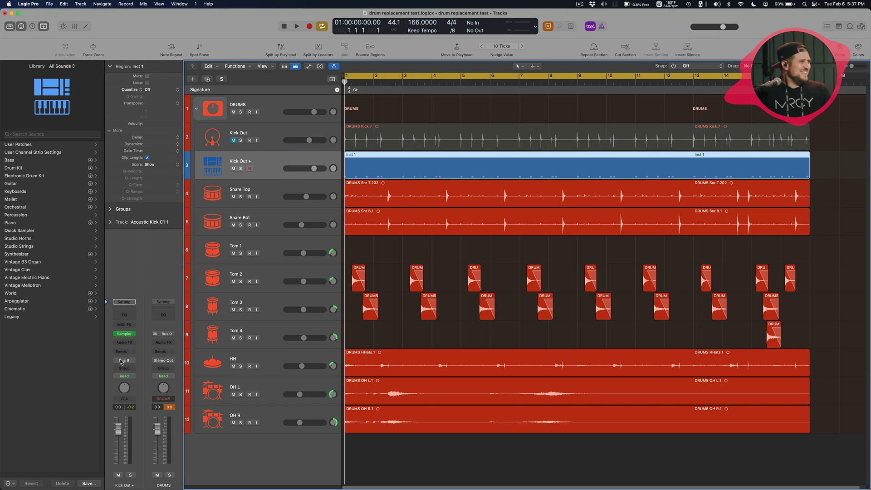
mouse_move(125, 338)
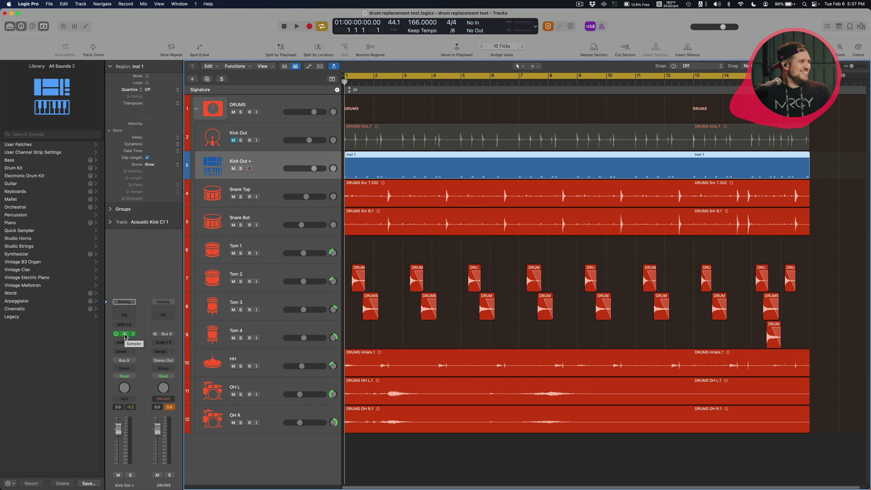
click(125, 335)
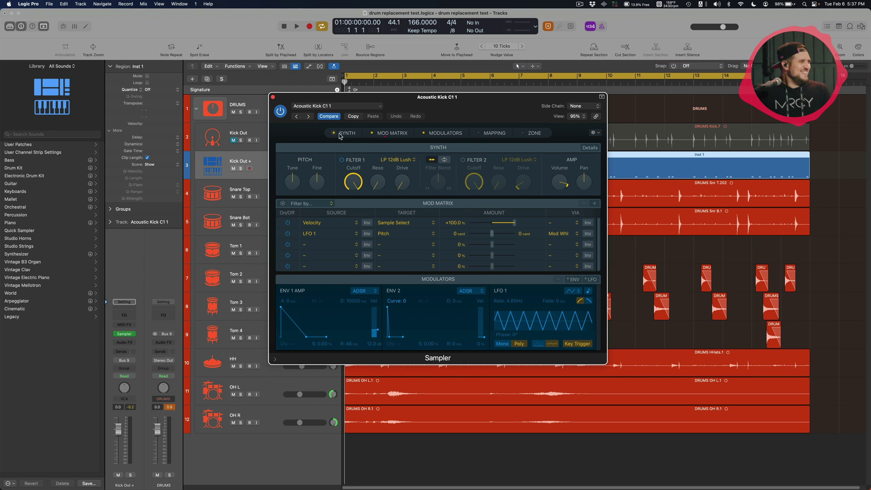
click(337, 133)
click(436, 133)
click(473, 133)
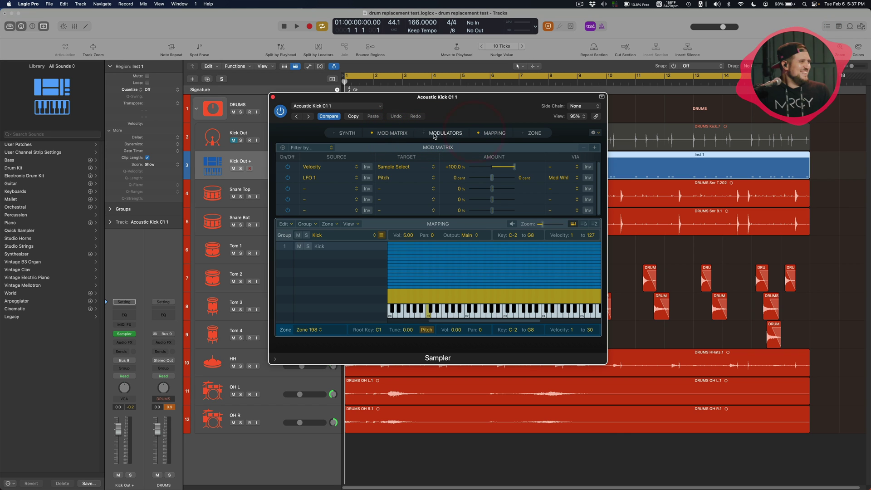
click(370, 133)
click(522, 133)
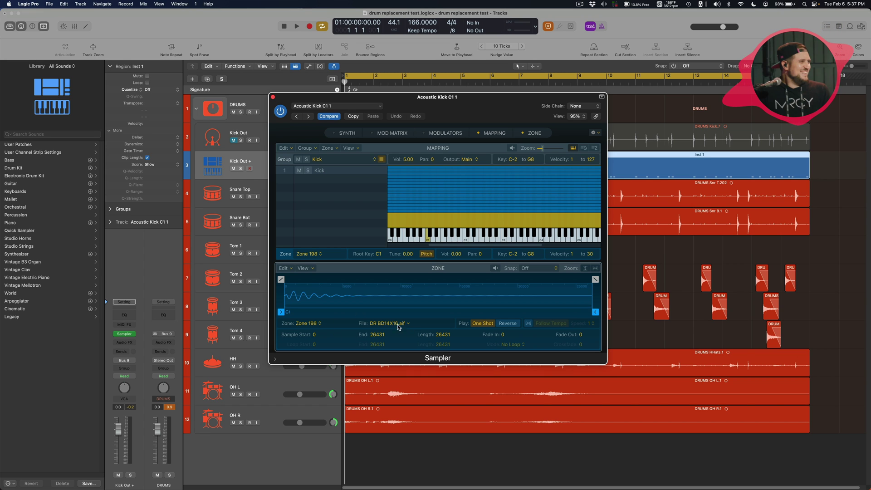
Step: Switch to Finder, open the BIG folder inside KICK 24, and select KICK 24 BIG V3.wav
key(super+Tab)
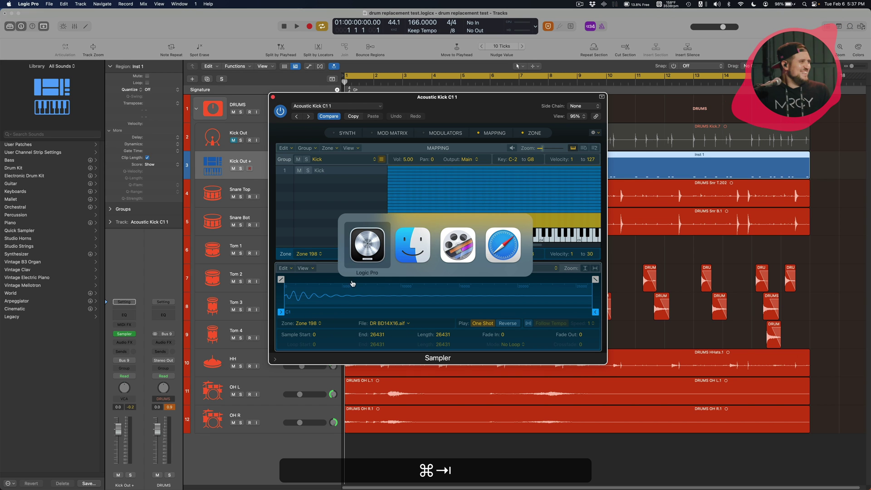
key(super+Tab)
drag(517, 286, 594, 343)
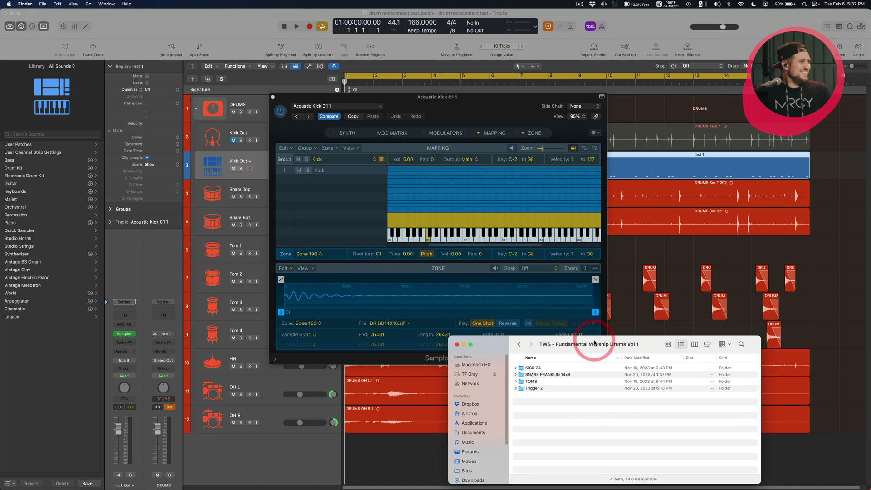
double_click(538, 368)
double_click(538, 368)
click(561, 380)
click(560, 368)
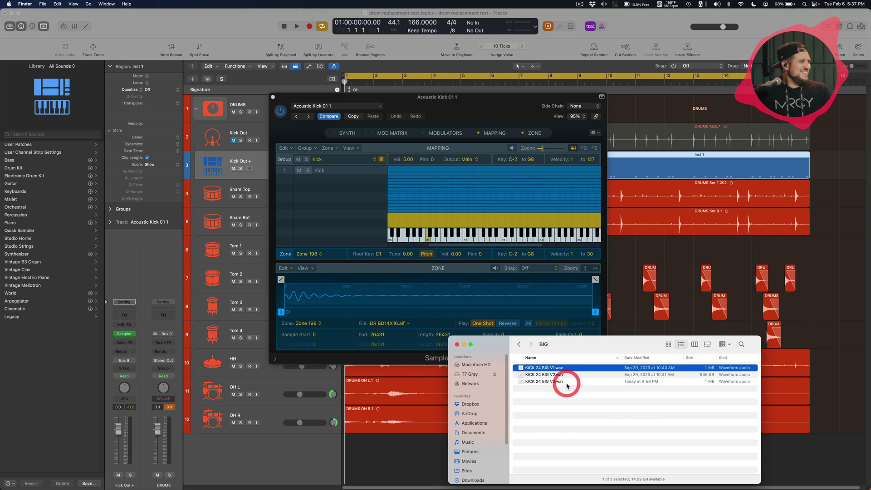
click(562, 381)
Step: Delete the existing Kick group from the Sampler mapping and load KICK 24 BIG V3.wav from Finder in its place
drag(548, 383, 335, 173)
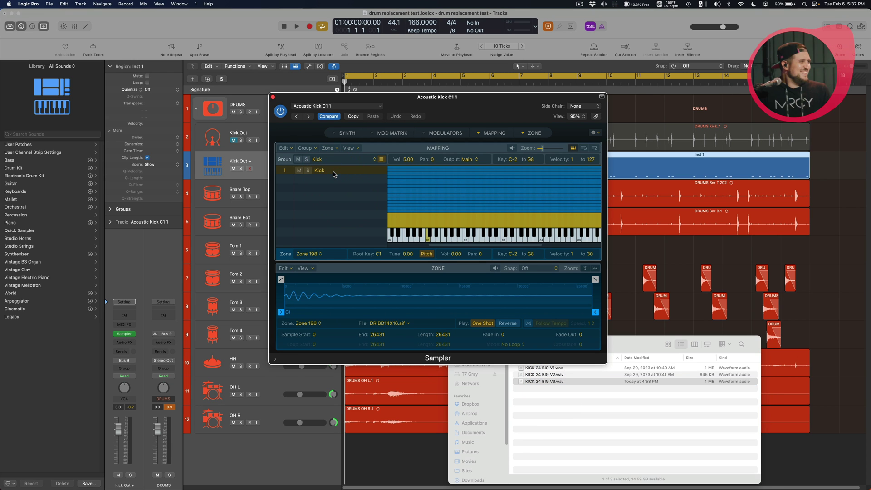
key(BackSpace)
key(super+Tab)
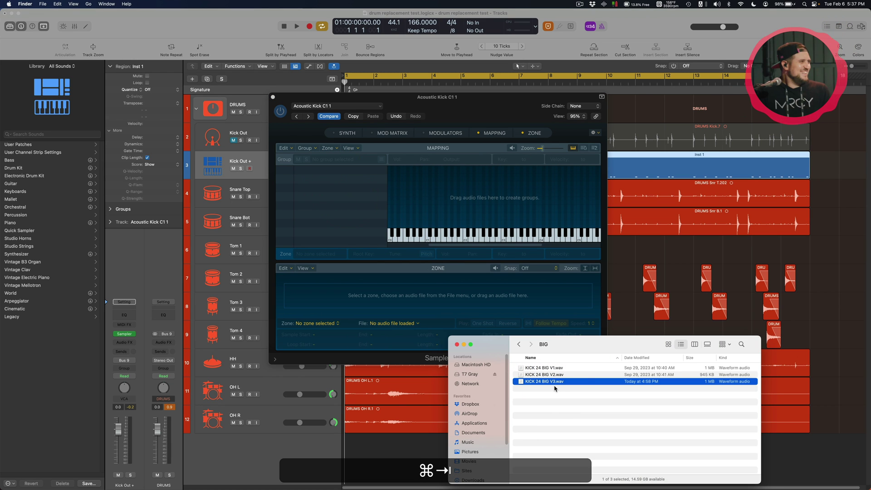
drag(554, 388, 346, 203)
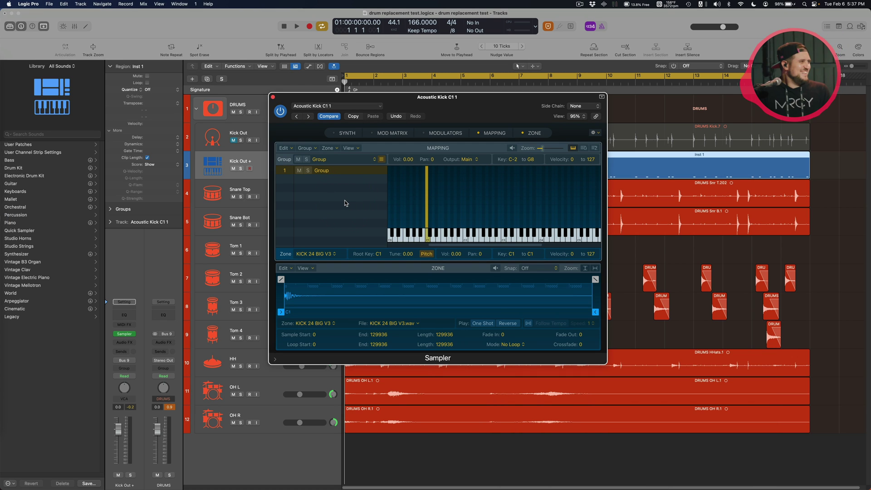
Step: Extend the KICK 24 BIG V3 zone's key range to D#0 through F4, and move the Sampler window down to uncover the kick tracks
drag(428, 203, 557, 208)
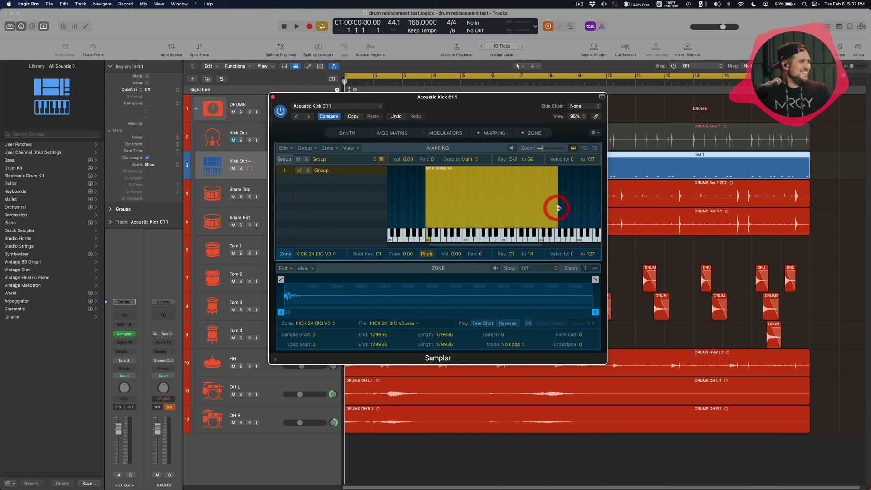
drag(425, 217, 396, 217)
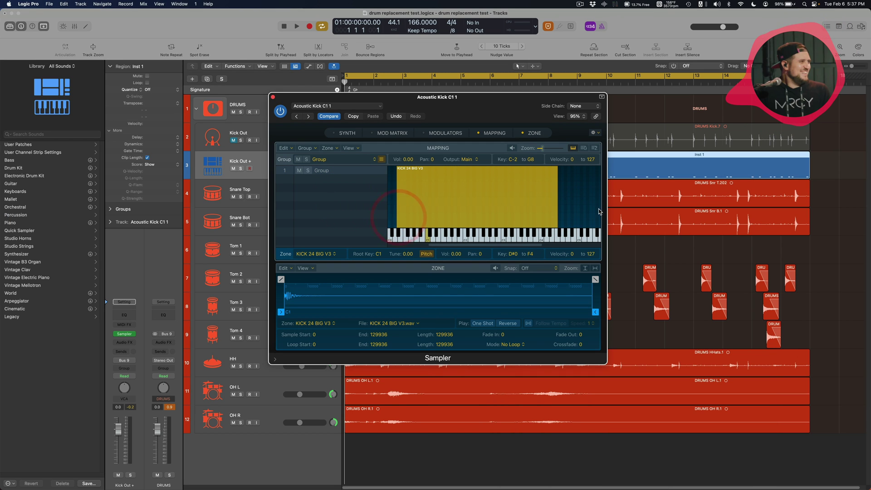
drag(363, 97, 376, 152)
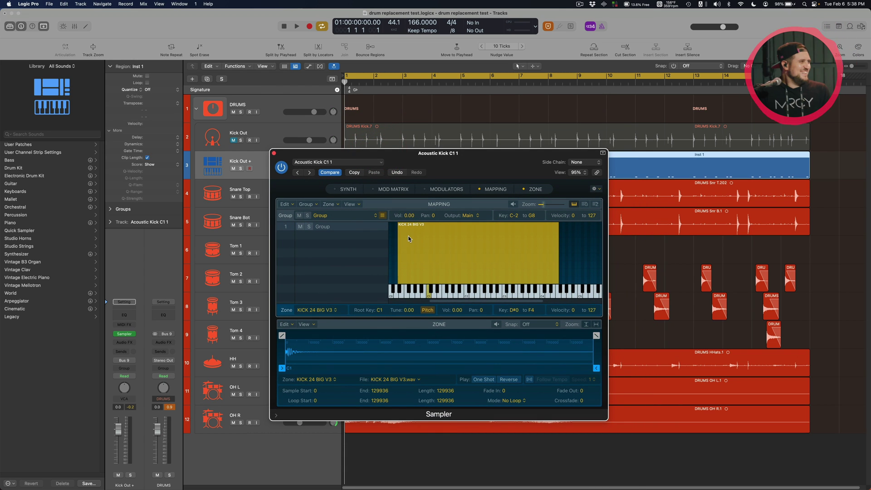
Step: Turn off Pitch and enable One Shot for the KICK 24 BIG V3 zone, and play the drums with the kick tracks uncovered
click(428, 310)
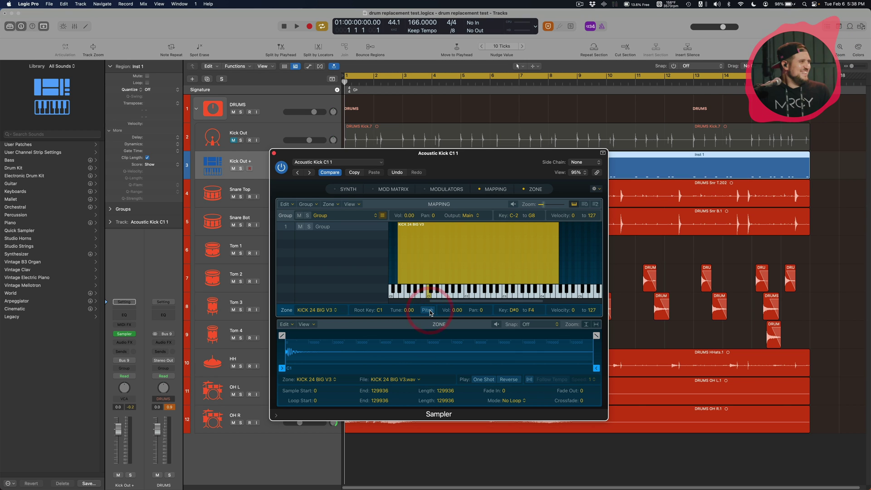
click(487, 380)
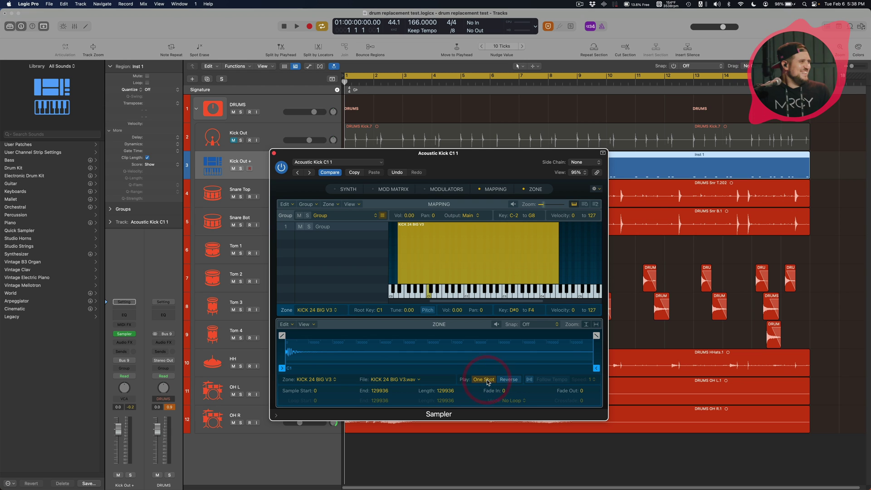
drag(392, 154, 410, 219)
key(space)
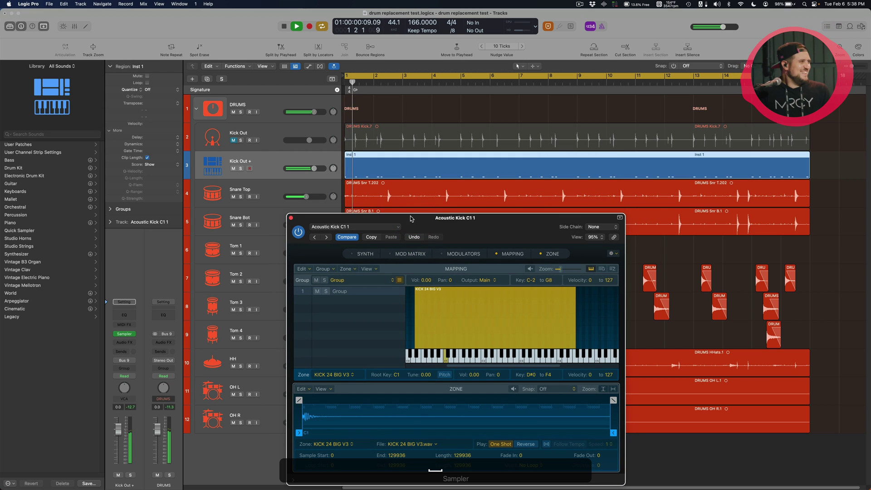
Step: Try the Kick Out + track volume at 6.0 dB during playback, and reset its fader to 0 dB
drag(321, 173, 369, 167)
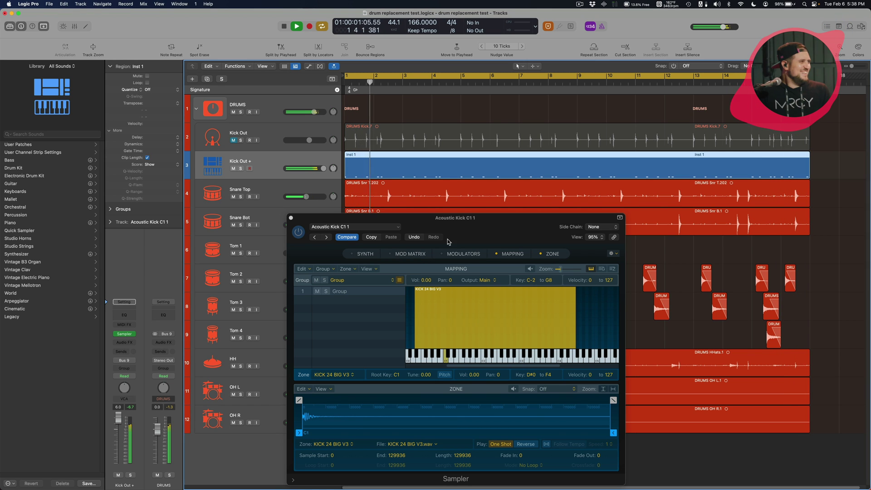
key(space)
drag(453, 224, 447, 192)
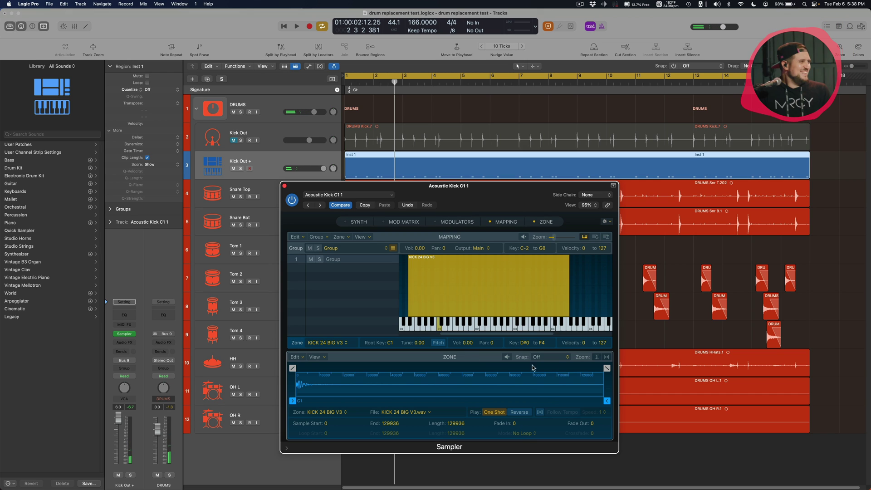
click(472, 356)
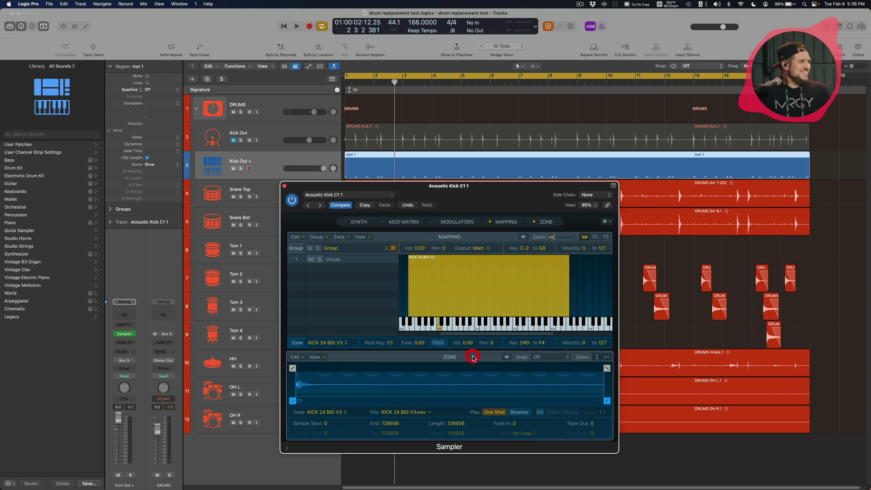
double_click(312, 168)
text(0)
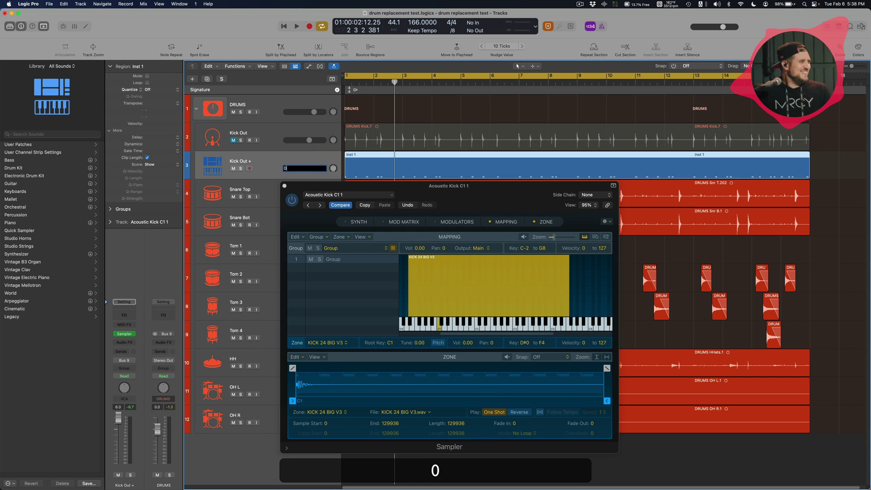
key(Return)
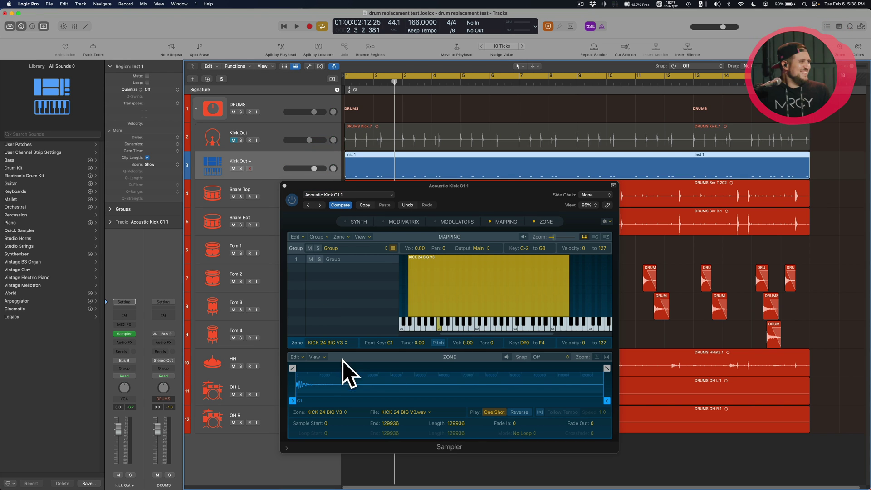
Step: Try a volume of 6 on the KICK 24 BIG V3 zone and play back the drums
click(467, 345)
text(6)
key(Return)
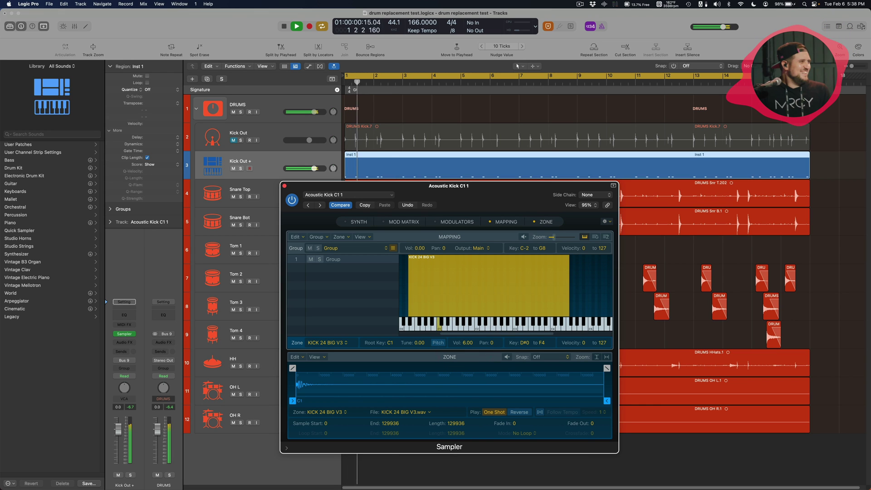
key(space)
Step: Set the KICK 24 BIG V3 zone's volume to 9, and close the Sampler after a short playback check
click(467, 343)
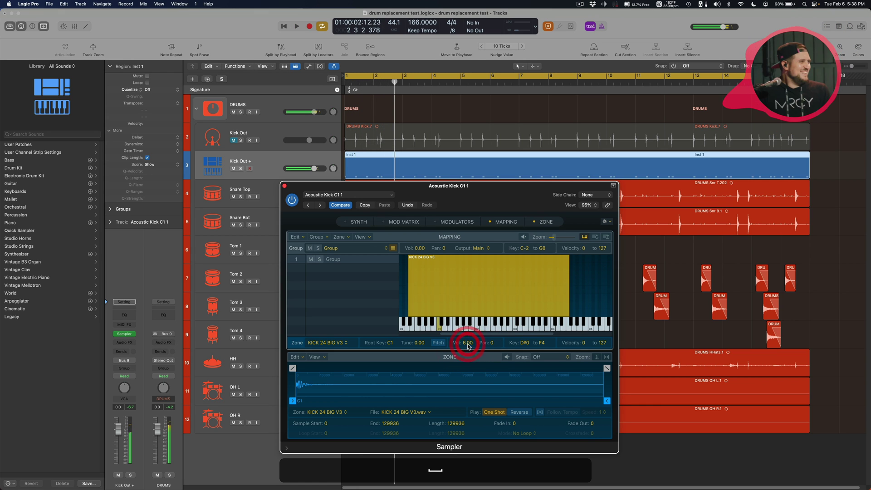
text(9)
key(Return)
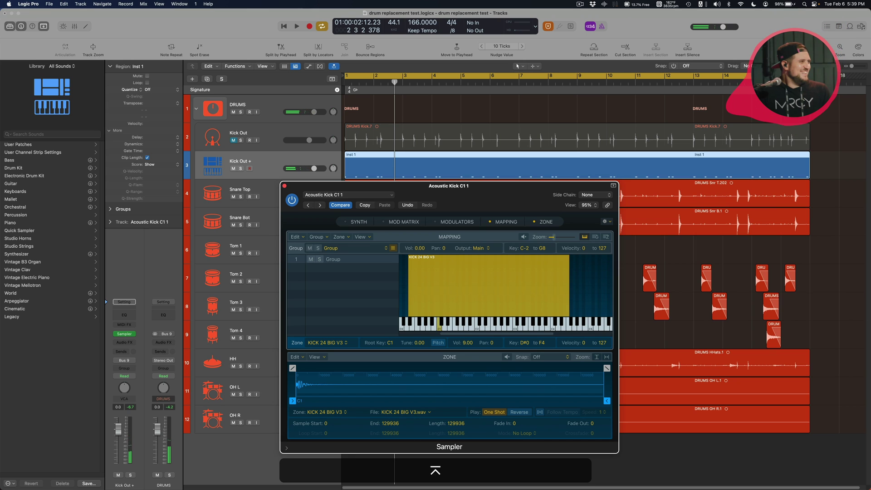
key(space)
key(space)
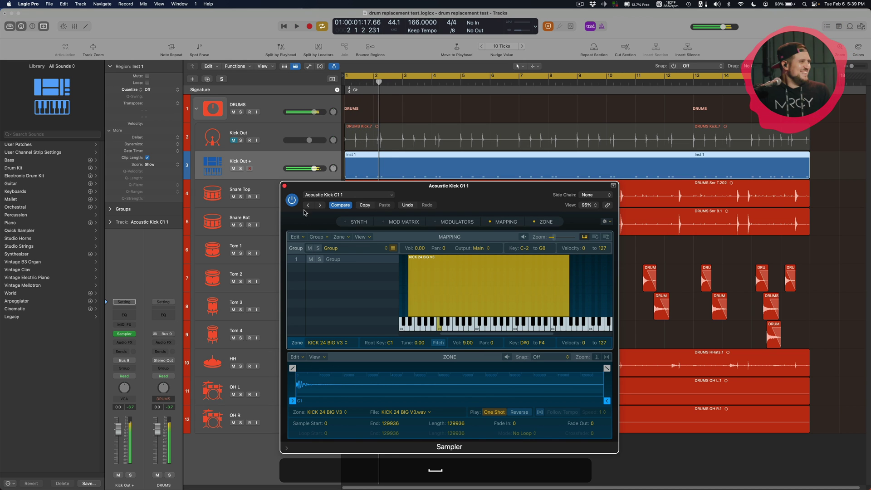
click(284, 186)
click(369, 254)
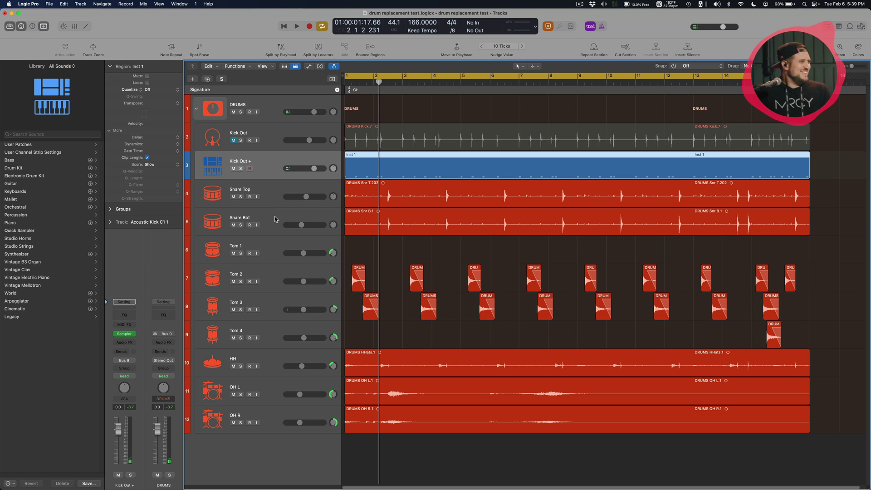
Step: Start Drum Replacement/Doubling on the Snare Top track with Snare as the instrument
click(265, 192)
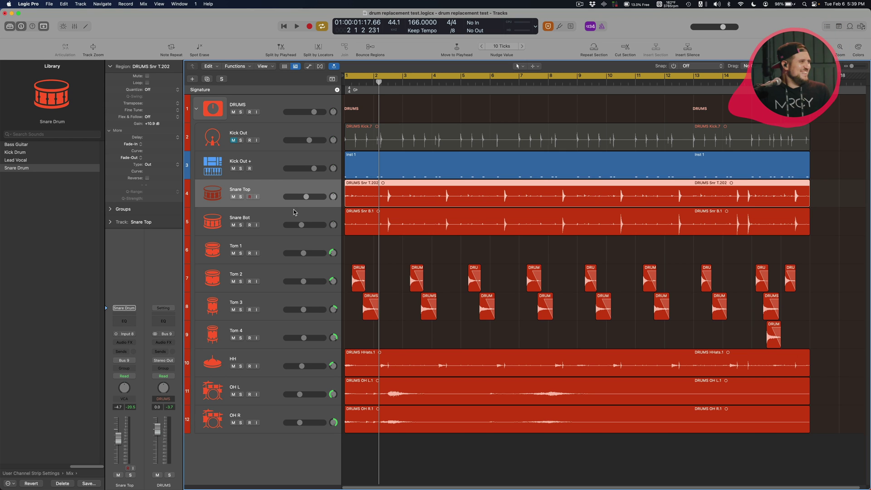
click(80, 3)
click(119, 135)
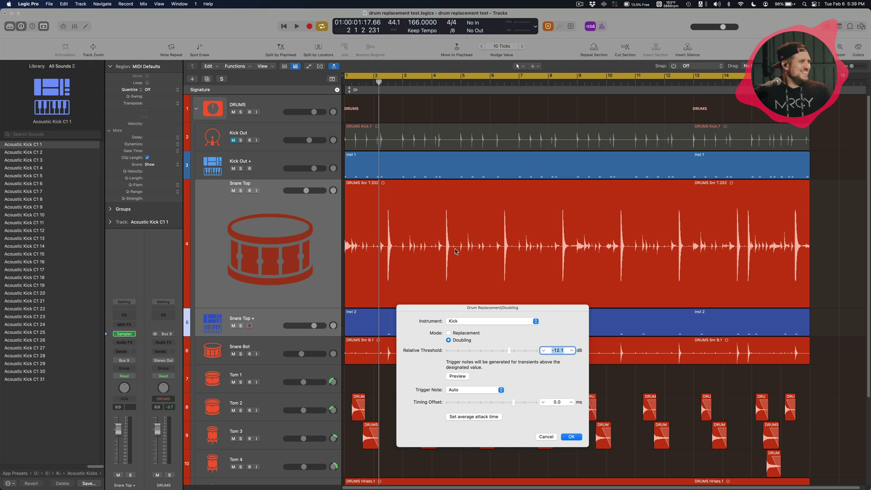
click(483, 325)
click(483, 328)
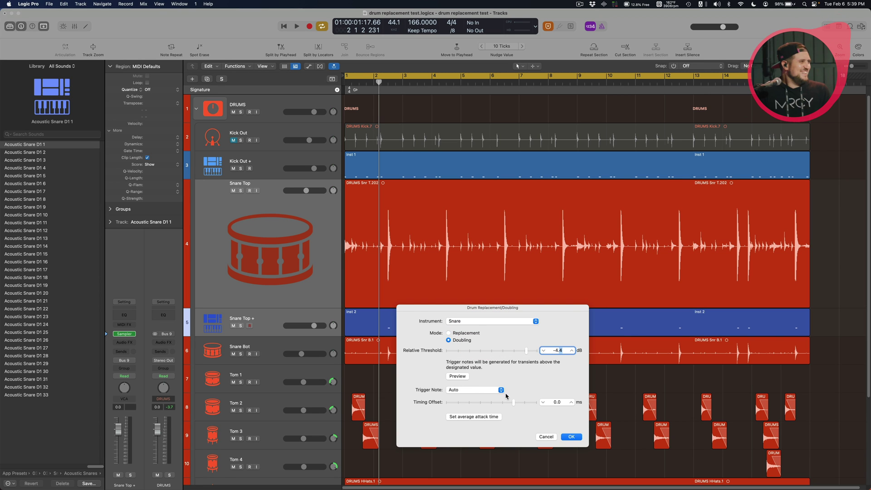
Step: Adjust the relative threshold so only the loud Snare Top hits generate trigger notes, and accept the drum doubling
drag(469, 310, 462, 362)
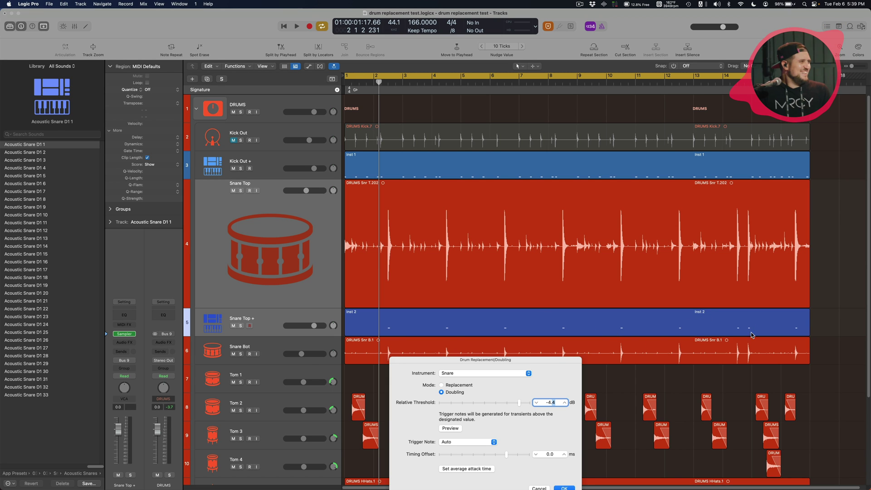
drag(443, 365, 456, 351)
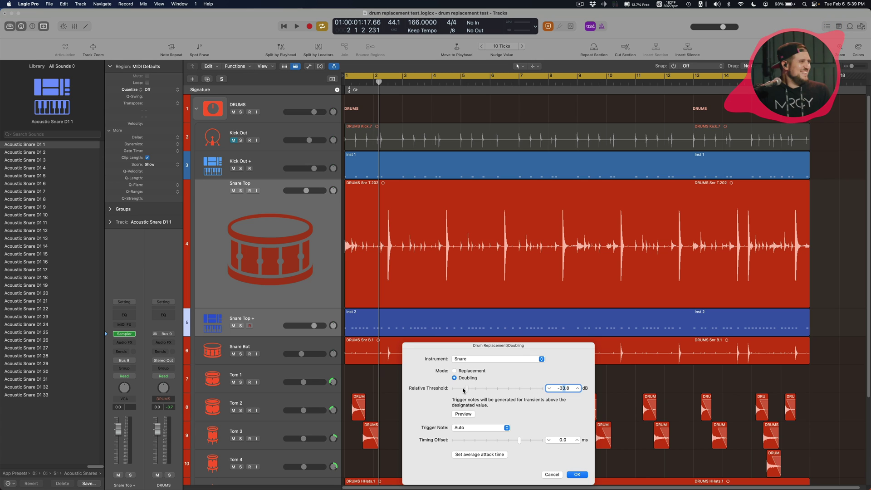
drag(476, 389, 511, 389)
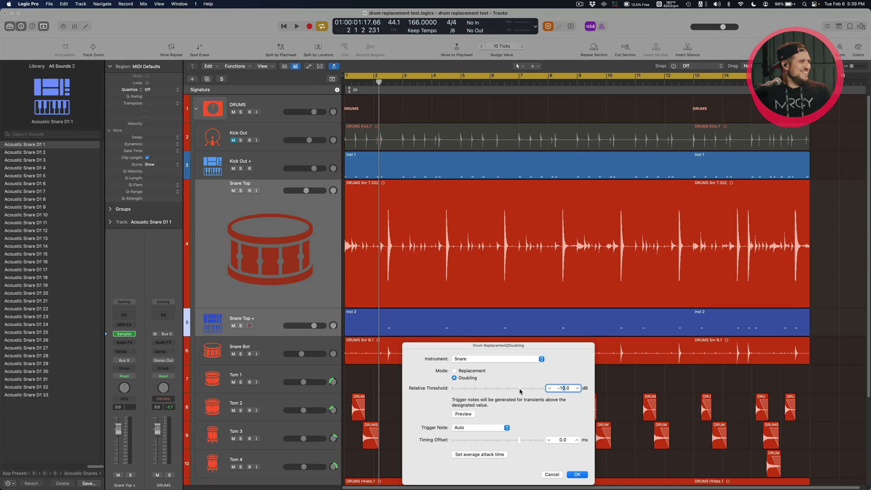
click(532, 392)
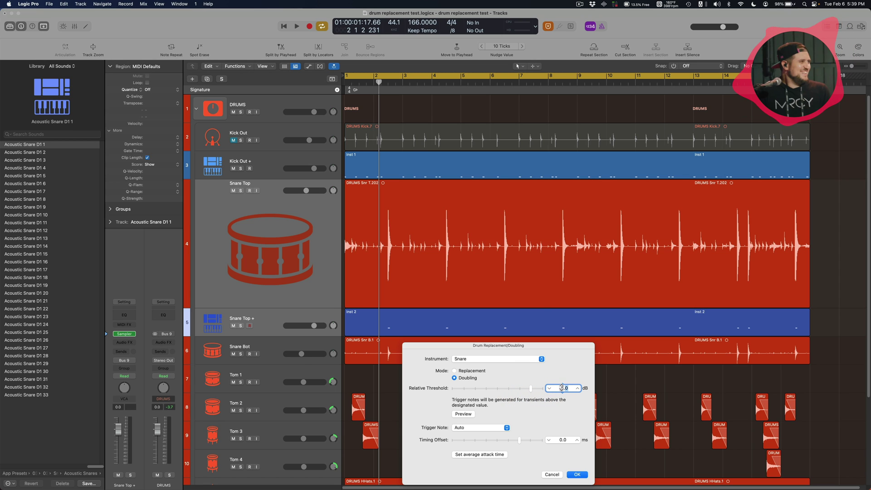
click(577, 474)
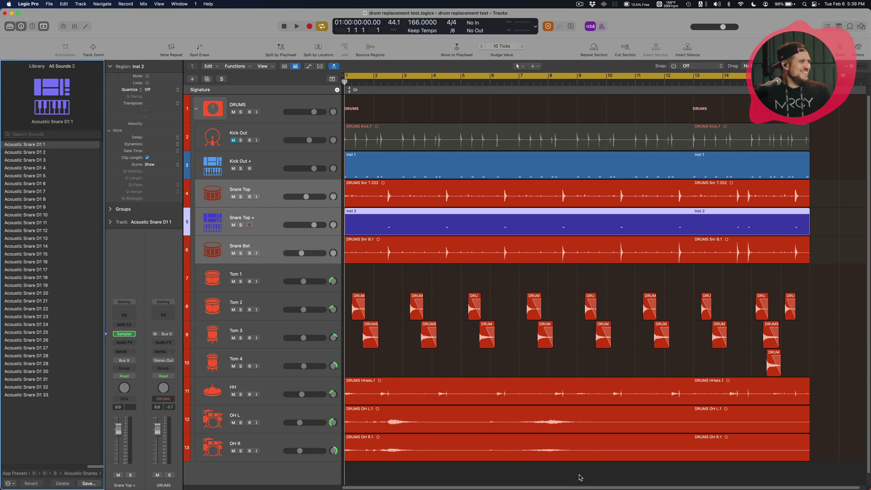
Step: Move the Snare Top + track below Snare Bot, and mute the Snare Top and Snare Bot tracks
click(373, 277)
drag(282, 219, 269, 253)
click(233, 196)
click(233, 225)
click(257, 241)
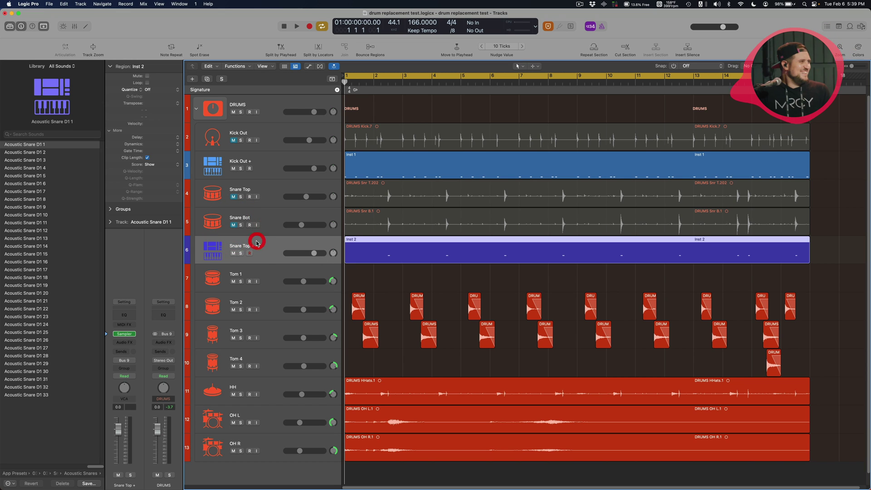
Step: Open the Sampler on the Snare Top + track and delete the existing Snare group from its mapping
click(124, 333)
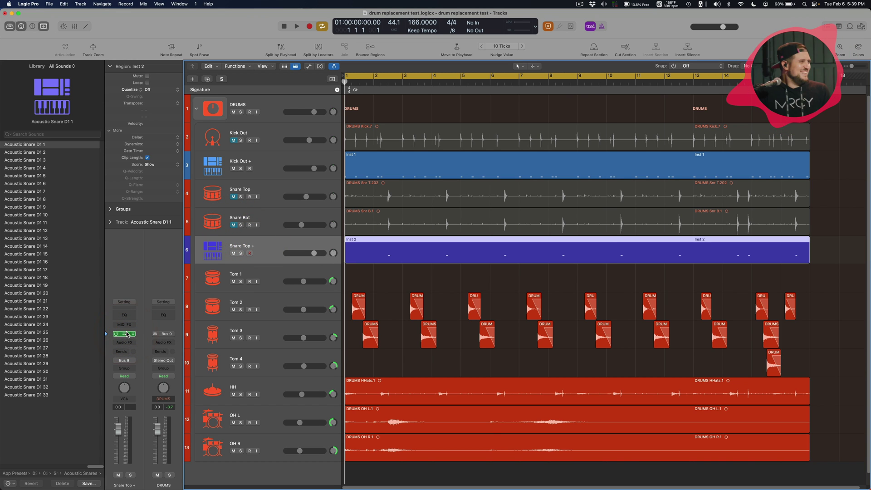
click(477, 133)
click(522, 134)
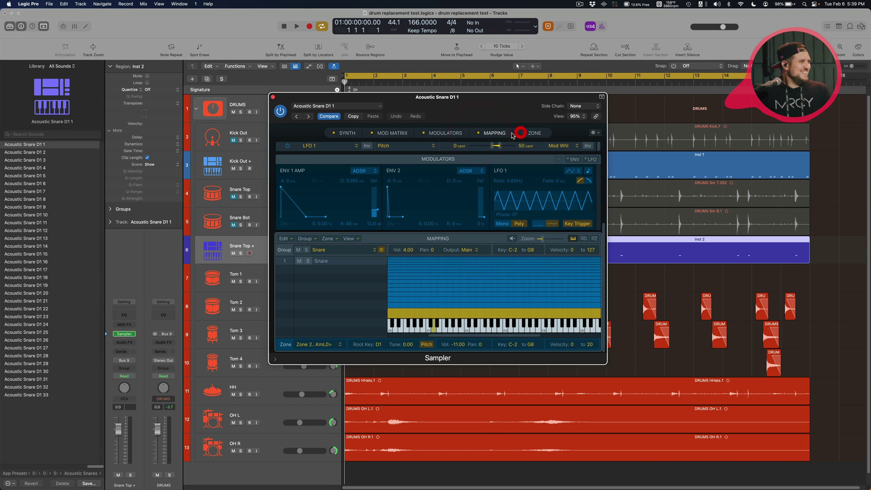
click(331, 172)
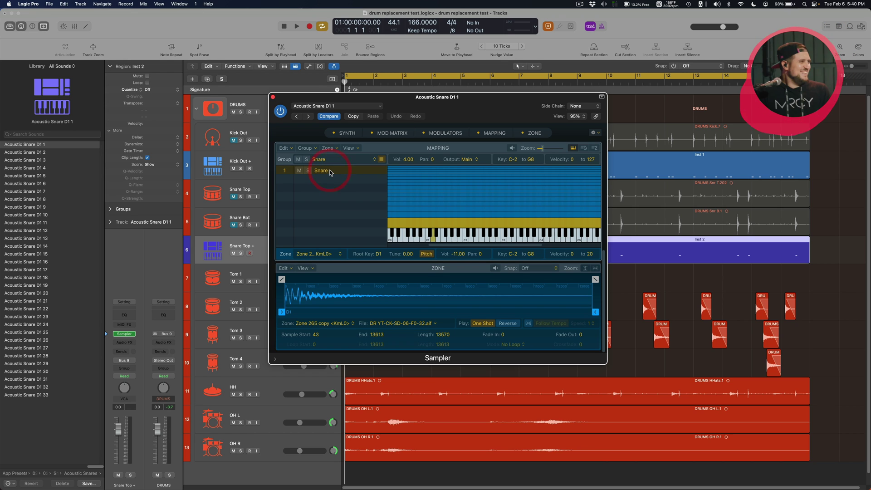
click(320, 189)
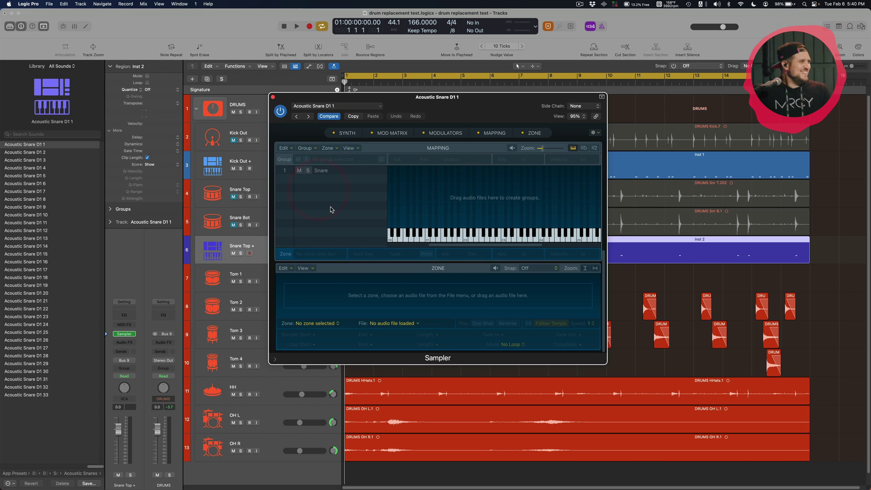
click(319, 171)
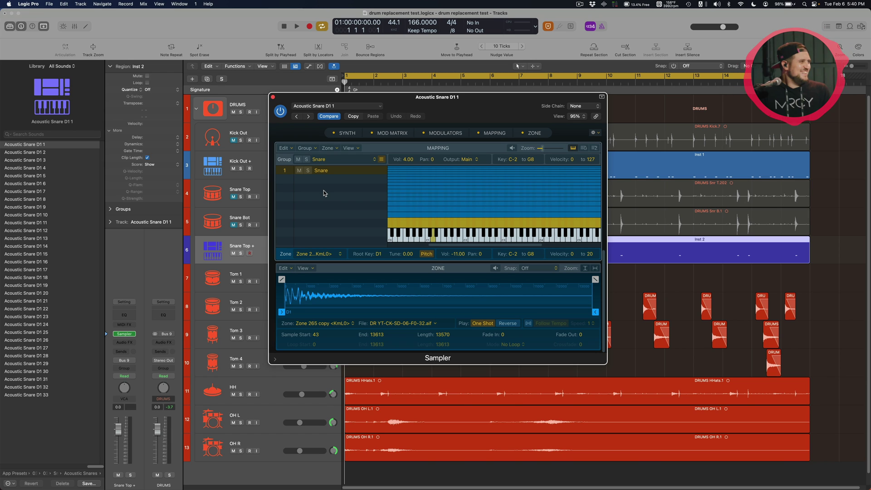
key(BackSpace)
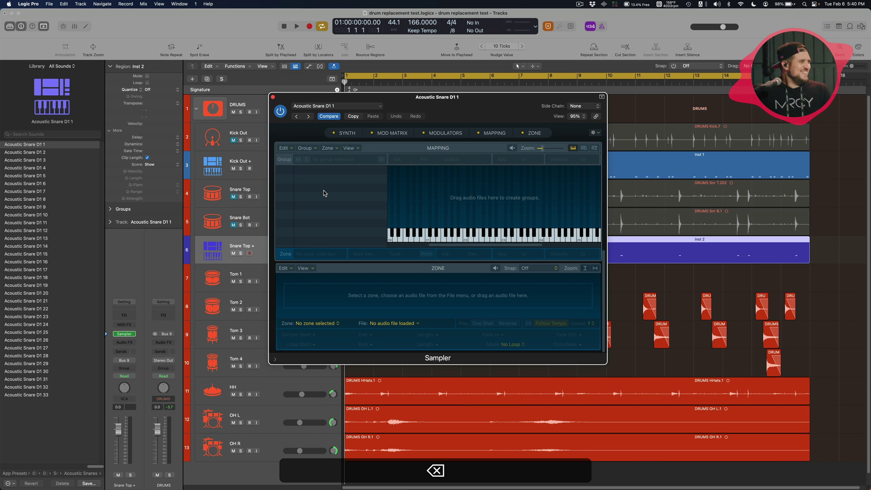
Step: Switch to Finder, browse to the SNARE FRANKLIN 14x8 folder, and open BRIGHT inside BIG + REVERB
key(super+Tab)
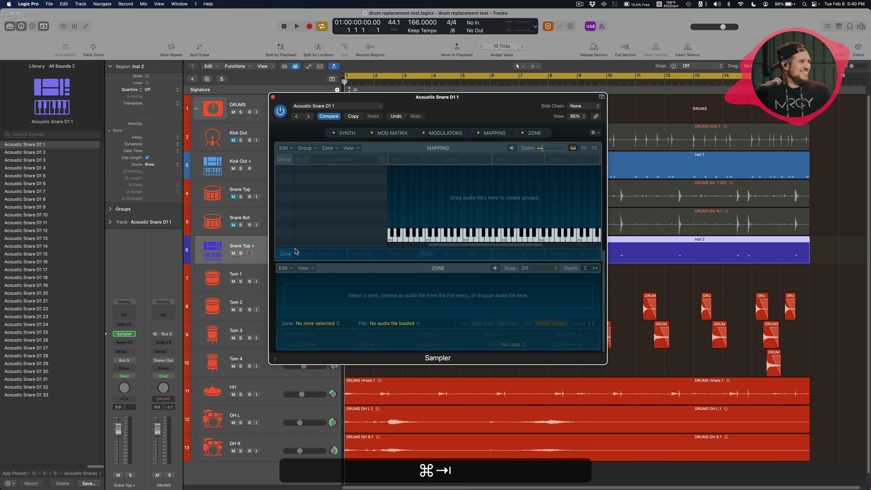
click(518, 345)
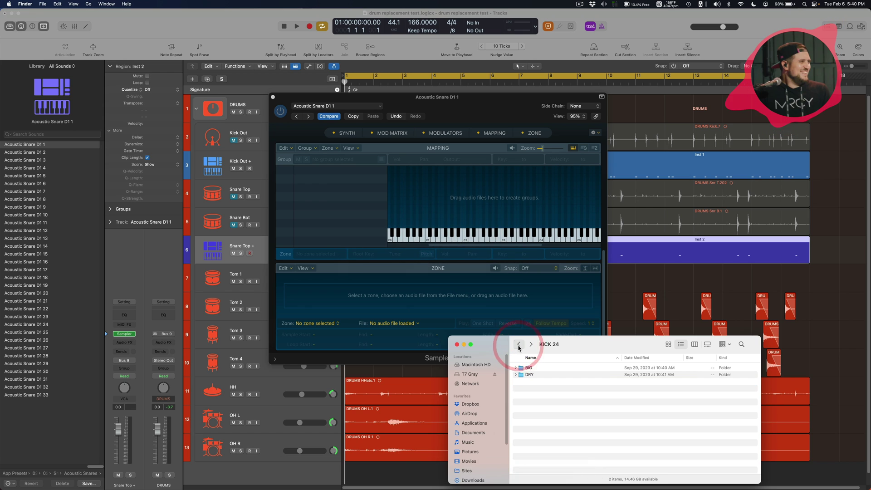
click(518, 344)
double_click(538, 374)
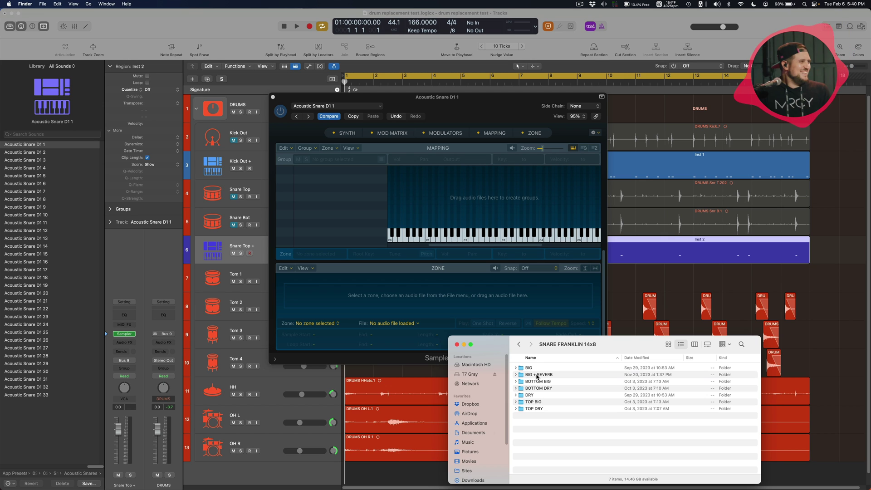
double_click(536, 375)
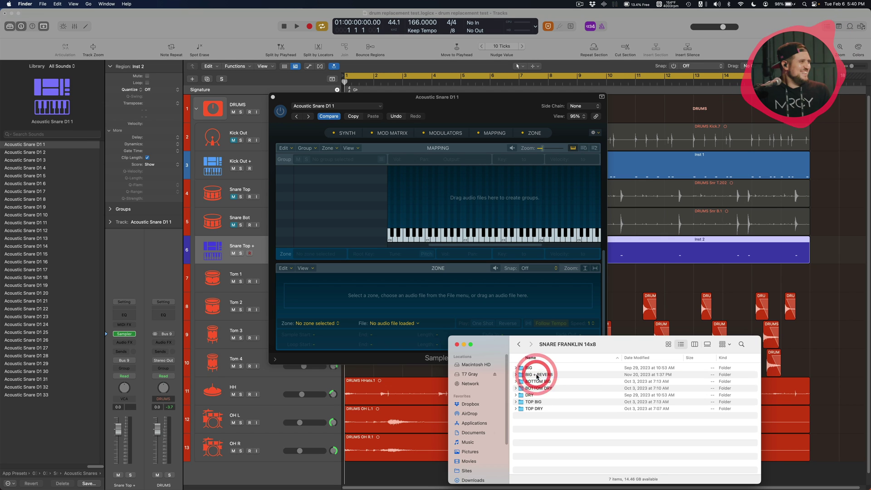
click(519, 345)
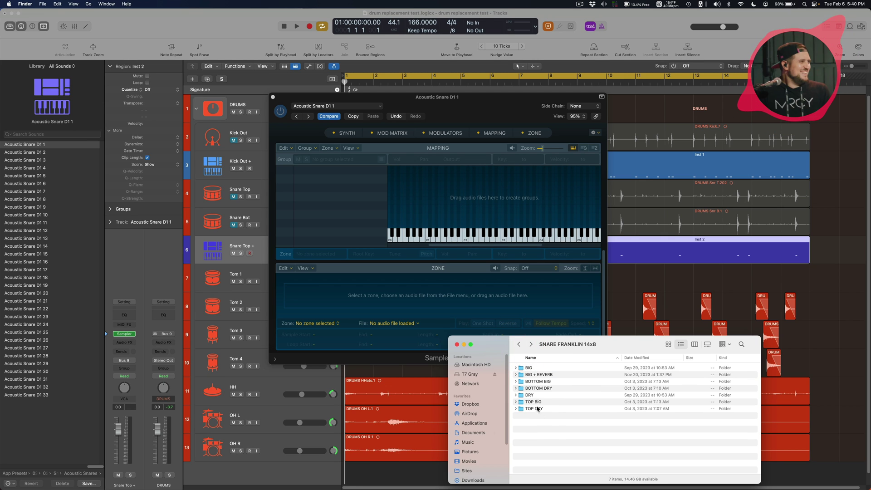
double_click(539, 376)
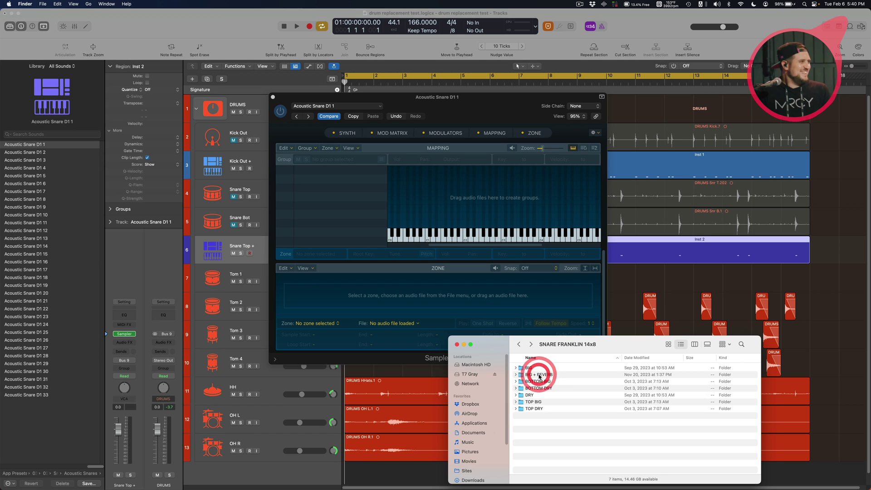
click(537, 369)
double_click(537, 370)
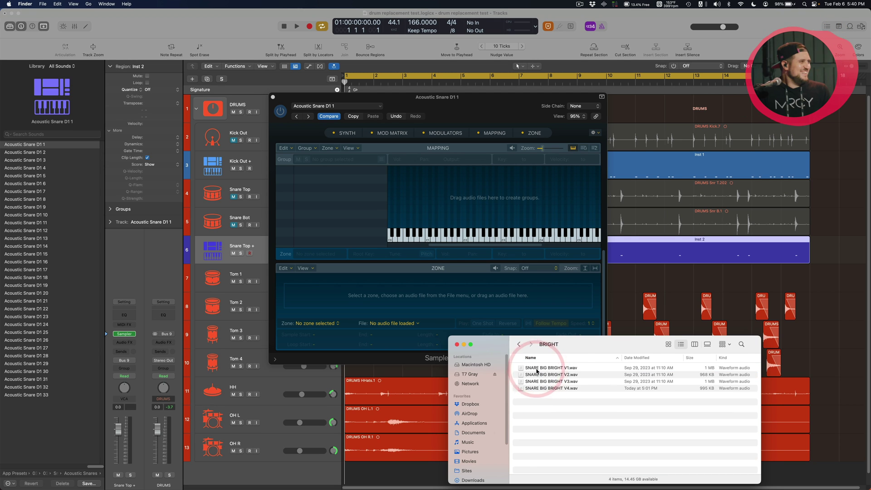
Step: Map SNARE BIG BRIGHT V4.wav in the Sampler as a one-shot zone without pitch tracking, spanning keys C1 to F#4
click(568, 387)
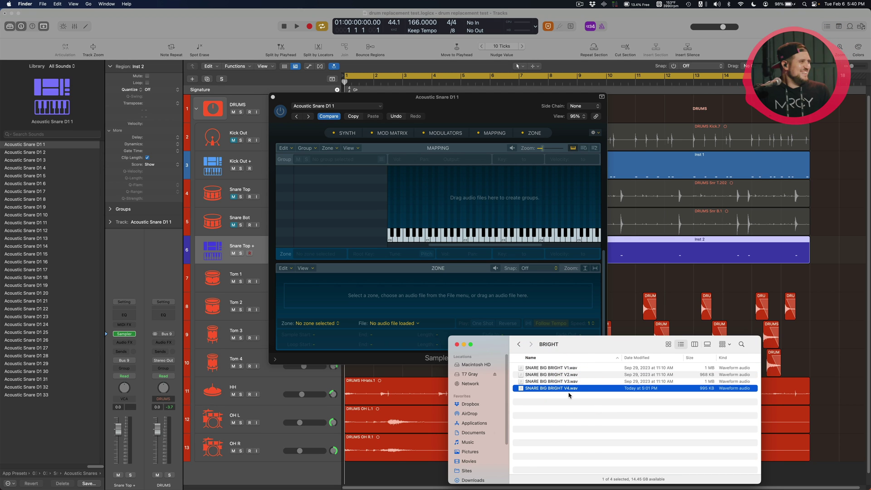
drag(559, 390, 369, 217)
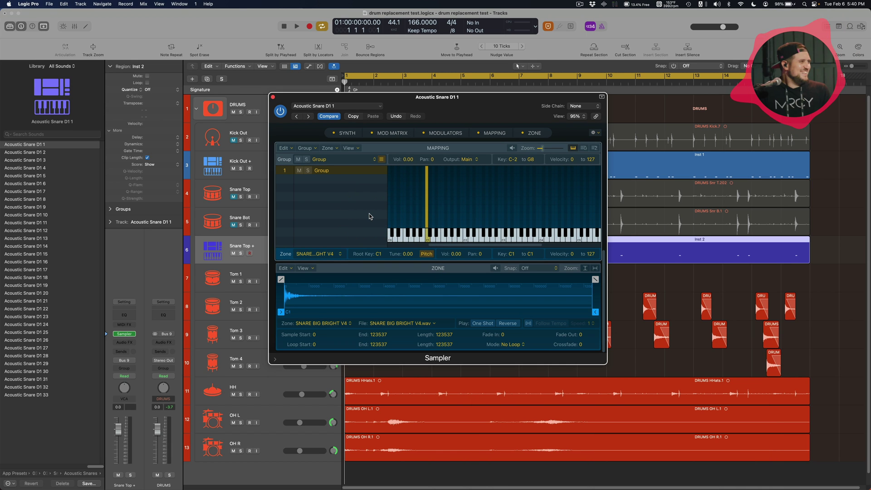
click(427, 255)
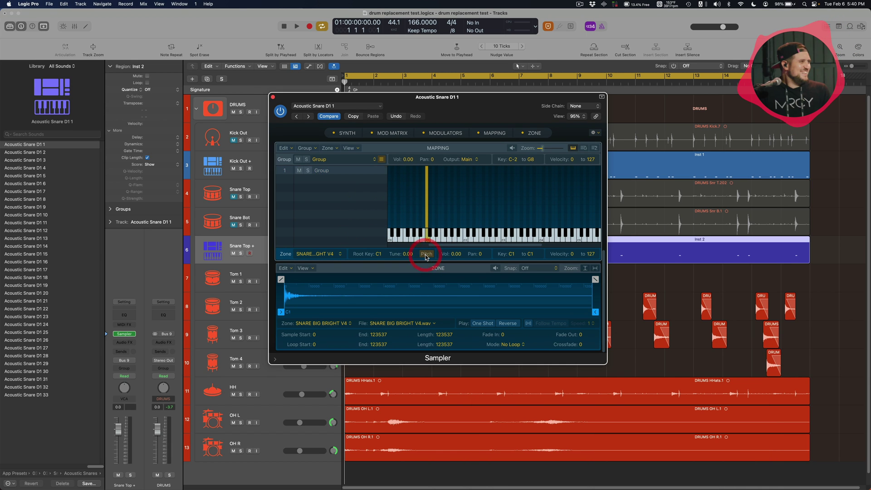
click(481, 323)
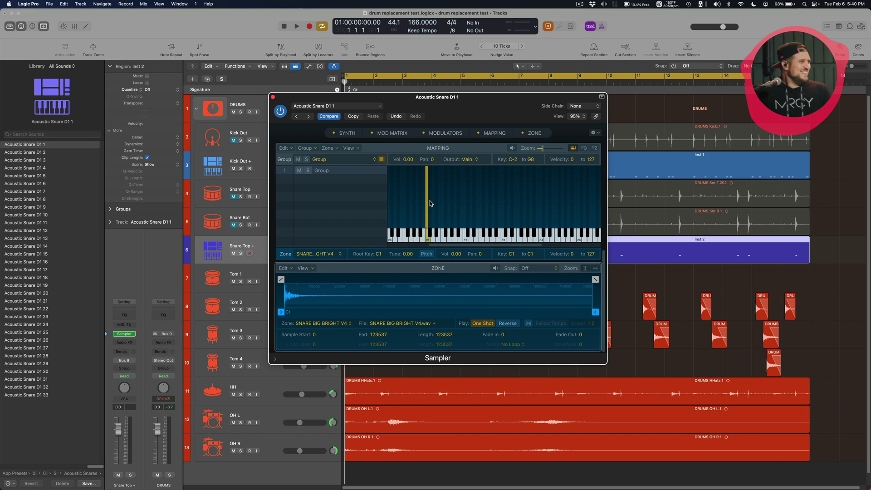
drag(429, 202, 561, 200)
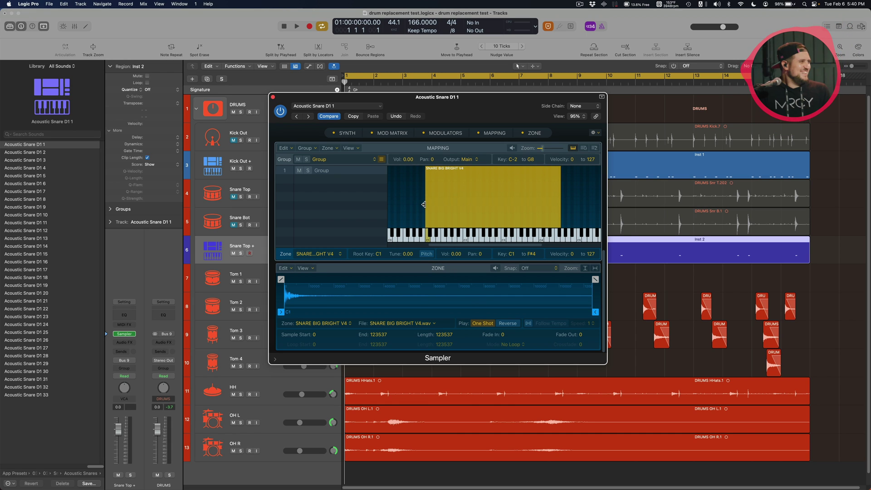
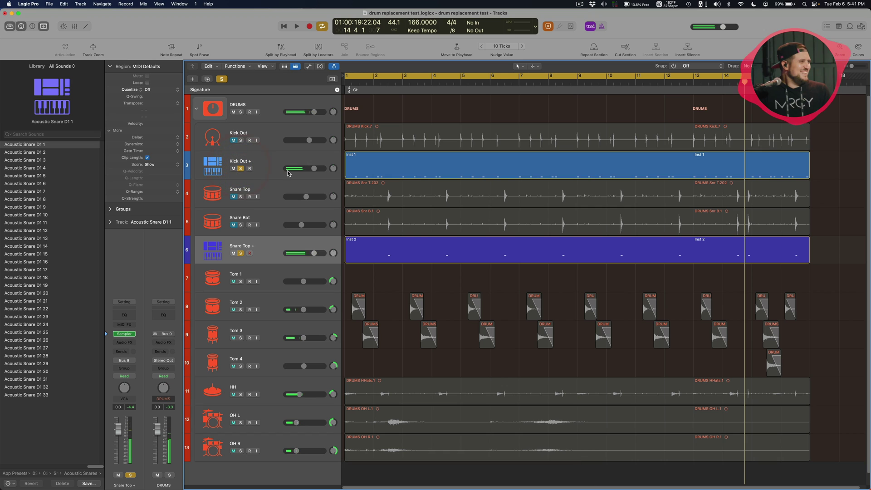
Step: Play the soloed kick and snare samples and raise the Snare Top + level to 1.9 dB
key(space)
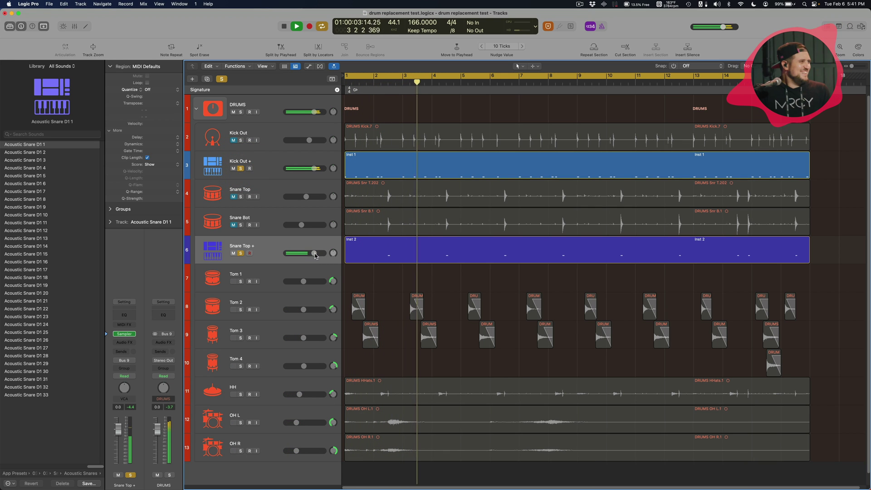
drag(314, 253, 318, 252)
click(368, 278)
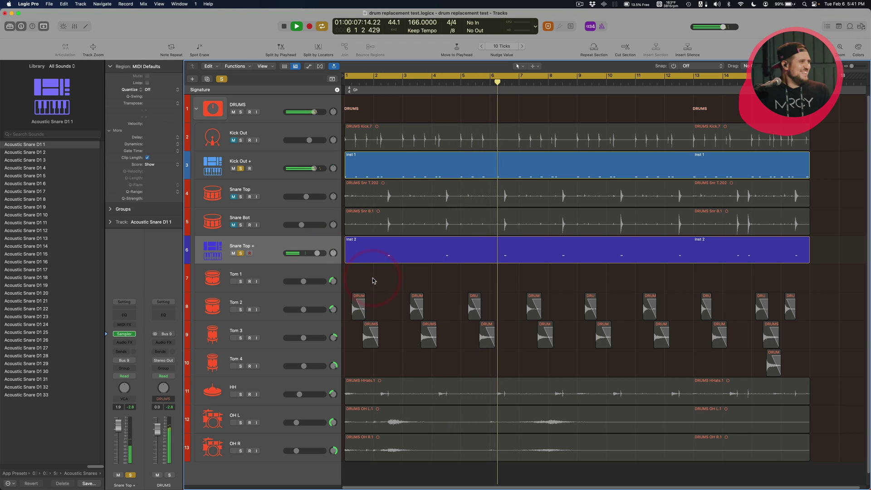
Step: Reset the Snare Top + fader to 0 dB in the mixer, and turn off solo on all tracks
key(x)
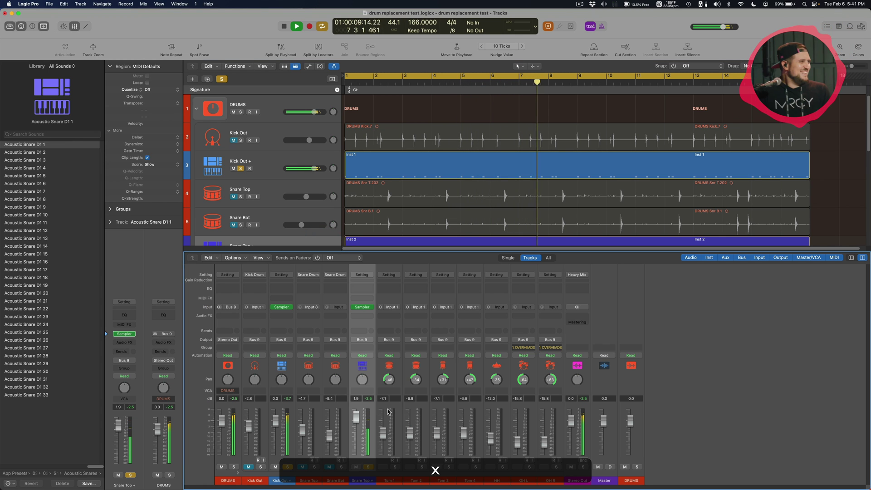
alt+click(356, 421)
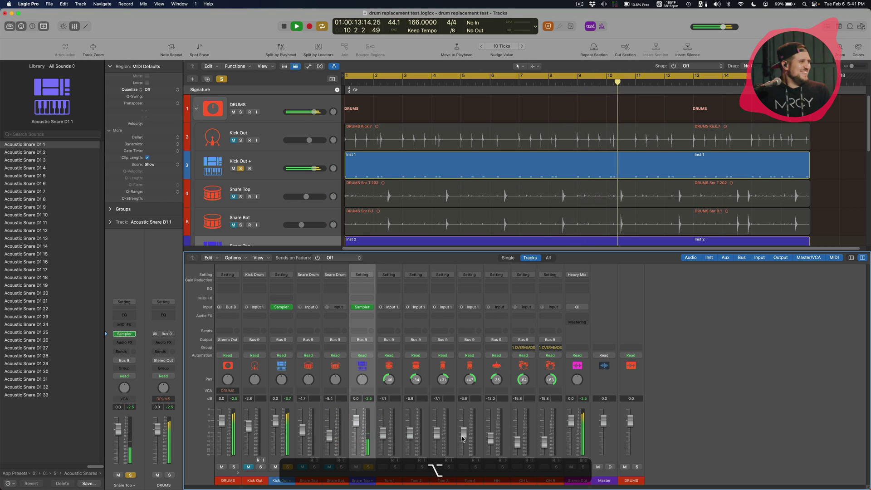
key(x)
key(x)
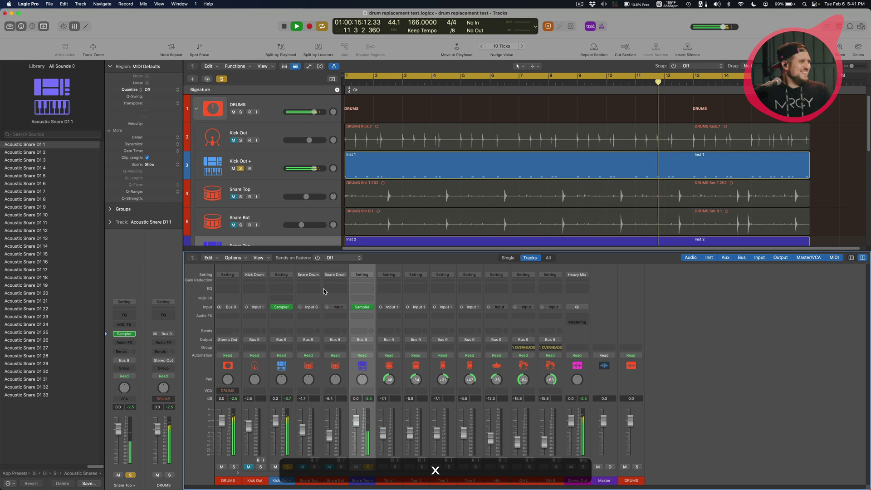
click(222, 80)
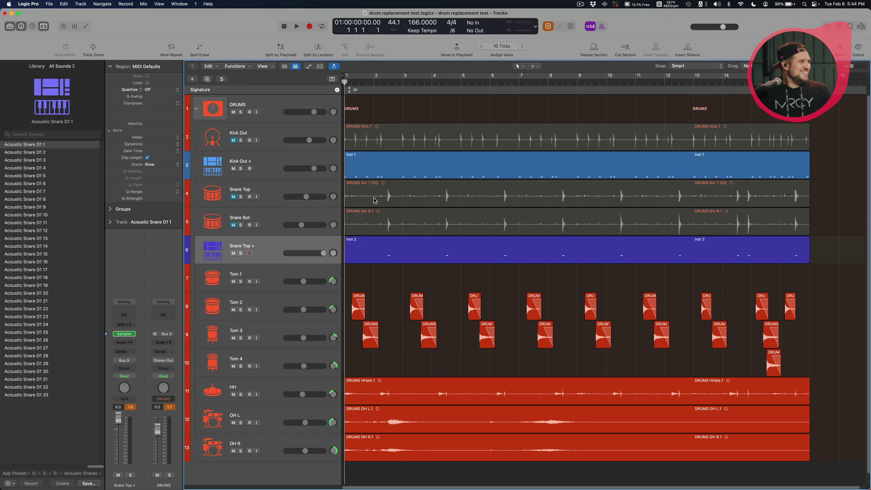
Step: Play the full kit and raise the Tom 1 to Tom 4 faders together in the mixer to about -2 dB
key(space)
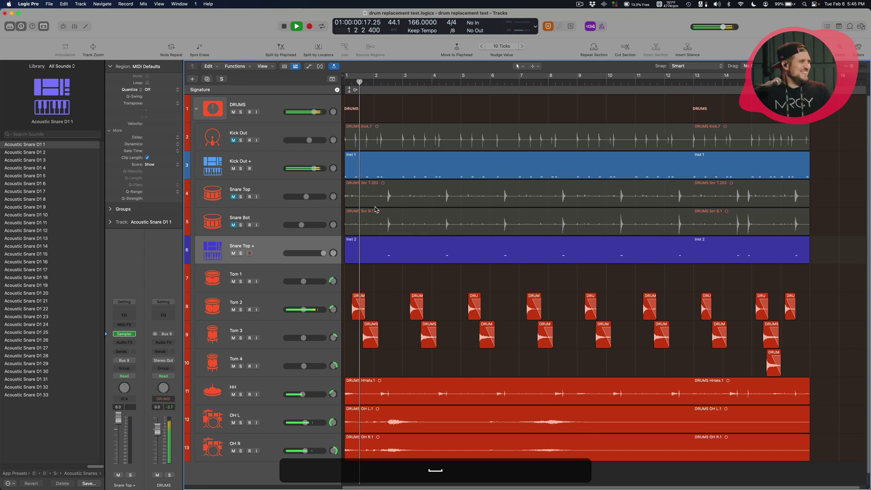
key(x)
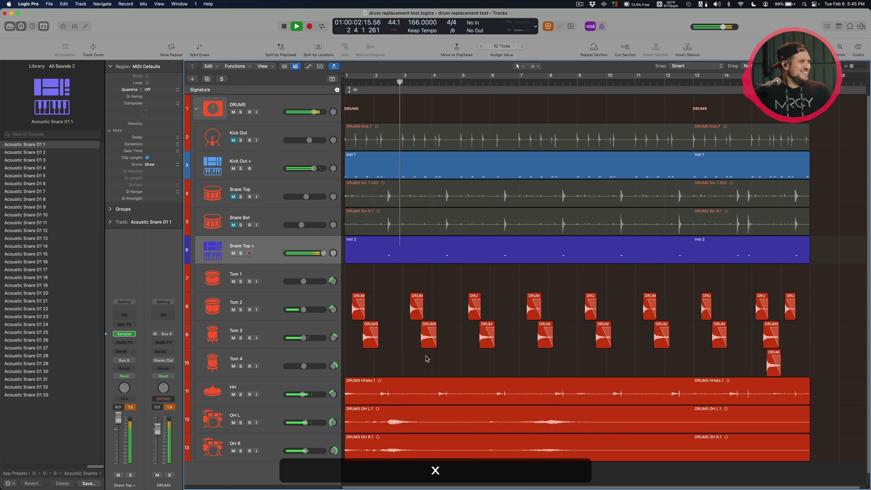
shift+click(393, 484)
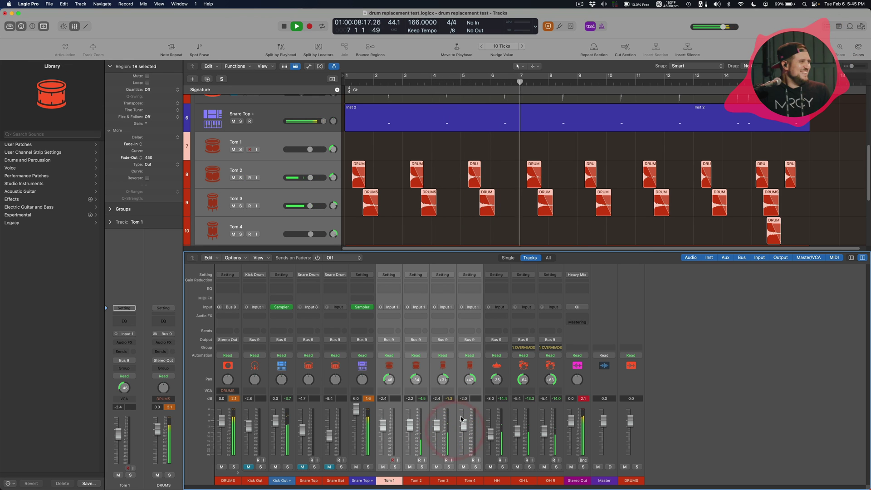
Step: Pan the toms slightly wider in the mixer, and stop playback with the DRUMS stack selected
click(417, 483)
drag(415, 379, 389, 385)
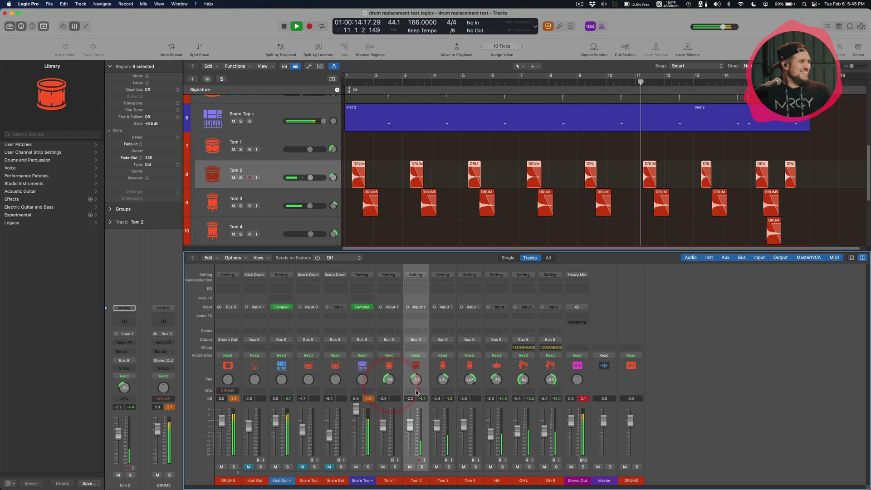
drag(465, 379, 460, 381)
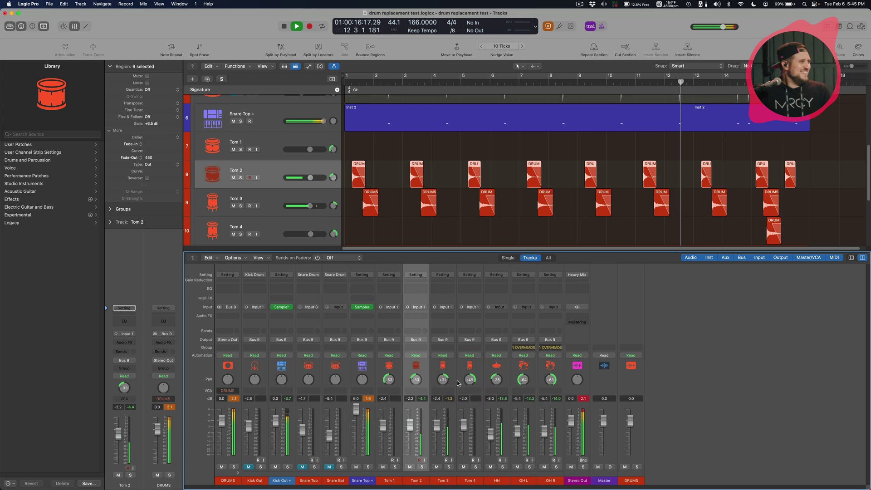
key(x)
click(459, 353)
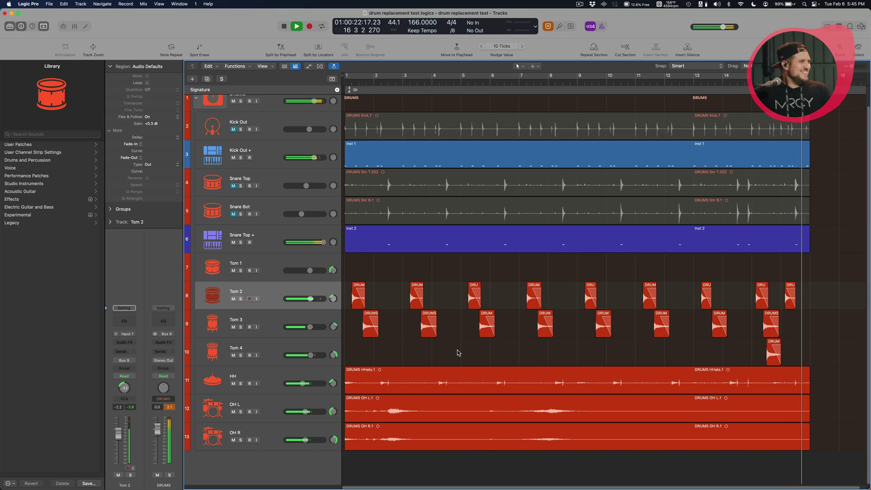
key(space)
click(380, 112)
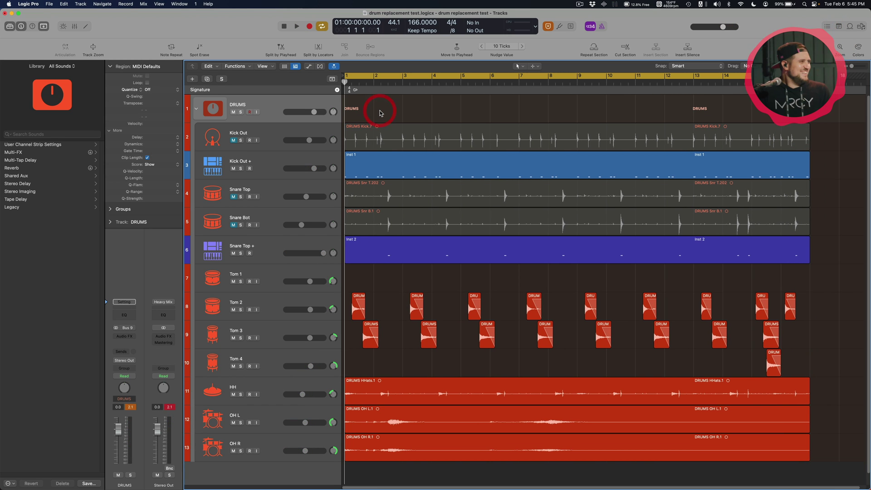